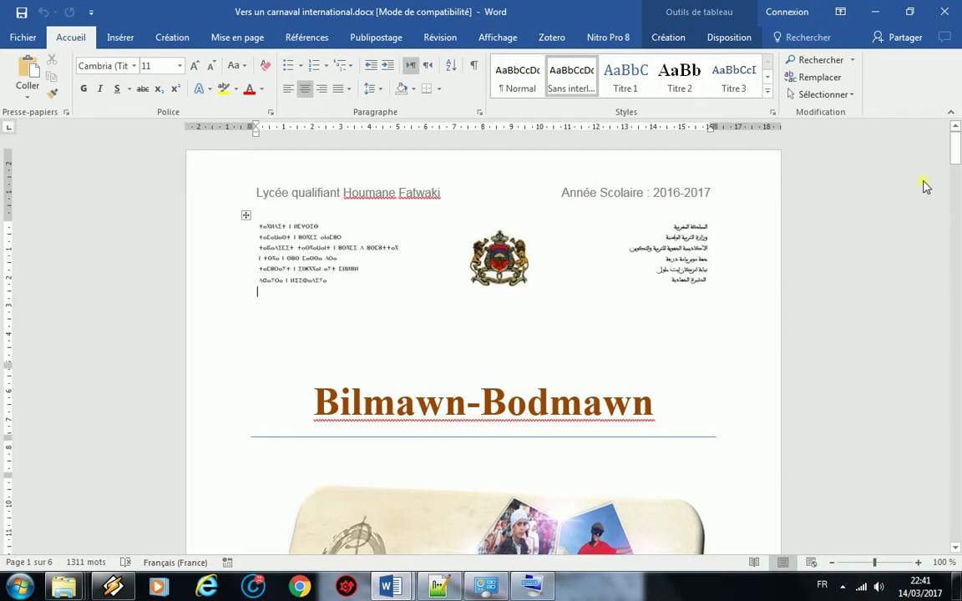
Look through the finished carnival document from the cover page to the programme table, and return to its beginning.
{"action": "scroll", "coordinate": [176, 266], "scroll_direction": "down", "scroll_amount": 5}
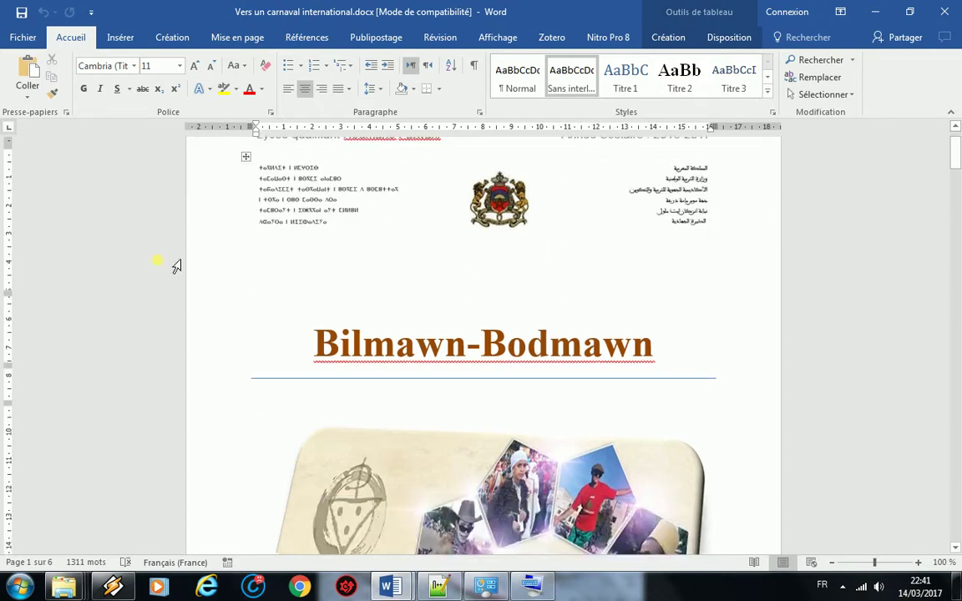
{"action": "scroll", "coordinate": [176, 267], "scroll_direction": "down", "scroll_amount": 3}
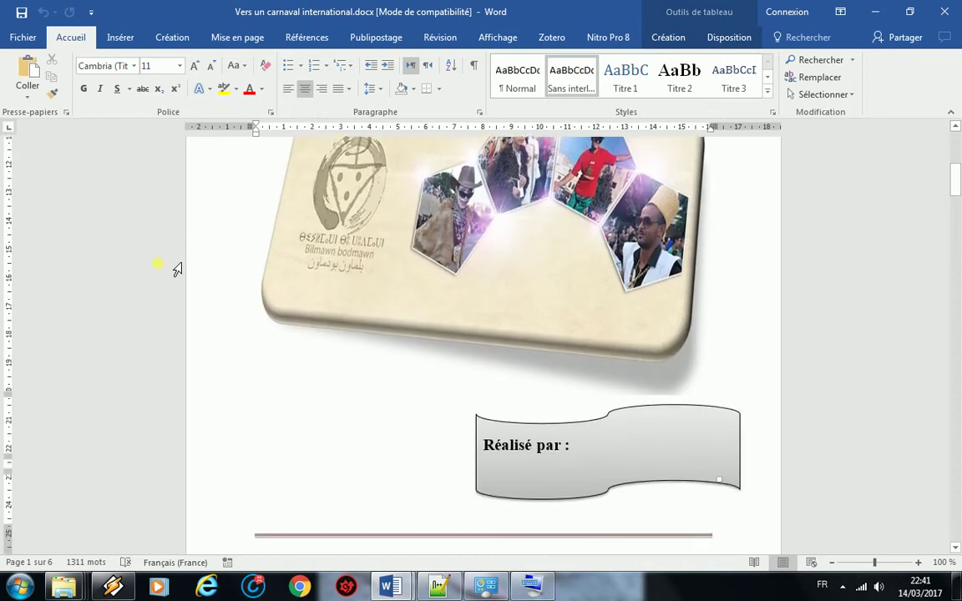
{"action": "scroll", "coordinate": [176, 269], "scroll_direction": "down", "scroll_amount": 3}
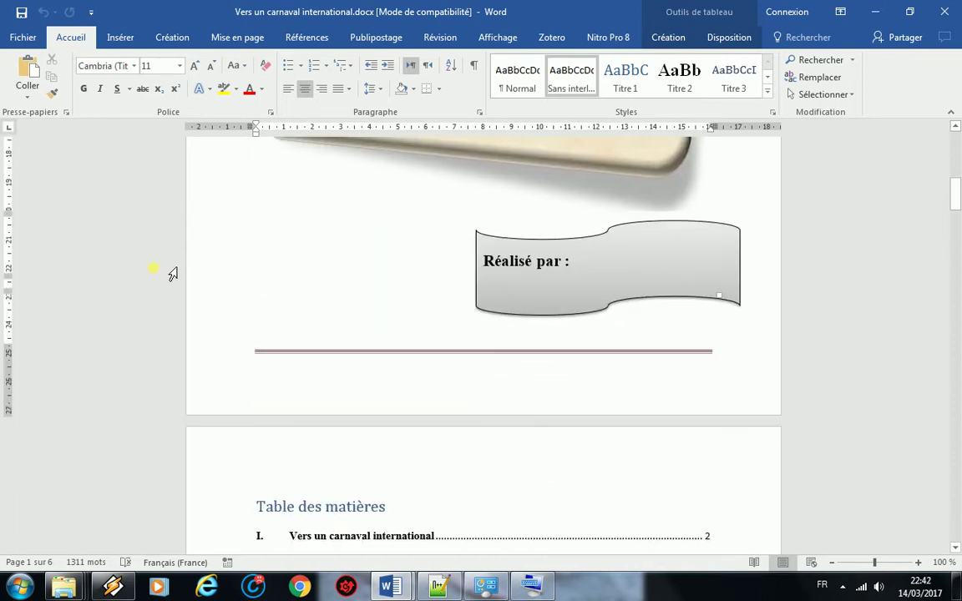
{"action": "scroll", "coordinate": [129, 275], "scroll_direction": "down", "scroll_amount": 3}
{"action": "scroll", "coordinate": [128, 275], "scroll_direction": "down", "scroll_amount": 12}
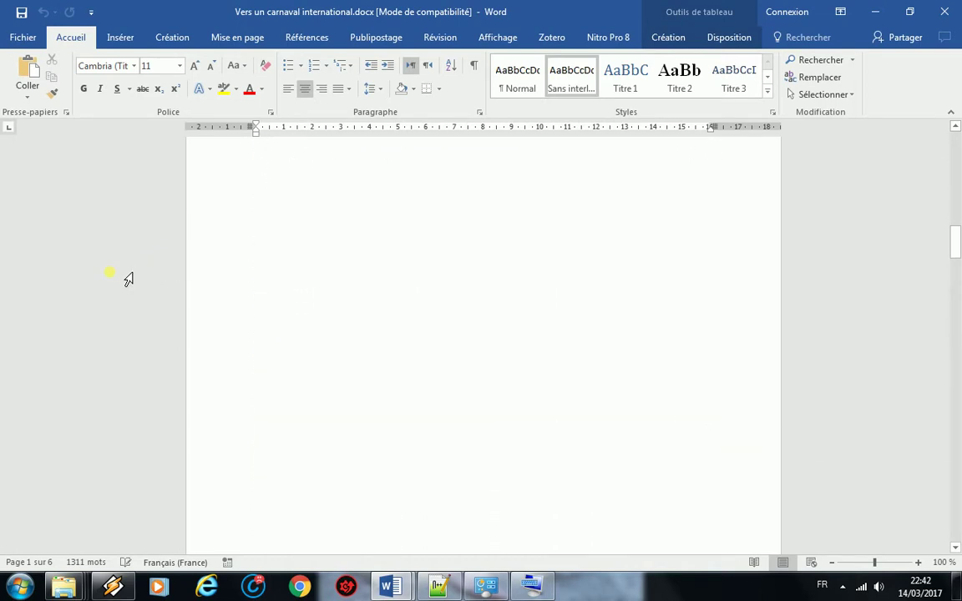
{"action": "scroll", "coordinate": [123, 279], "scroll_direction": "down", "scroll_amount": 10}
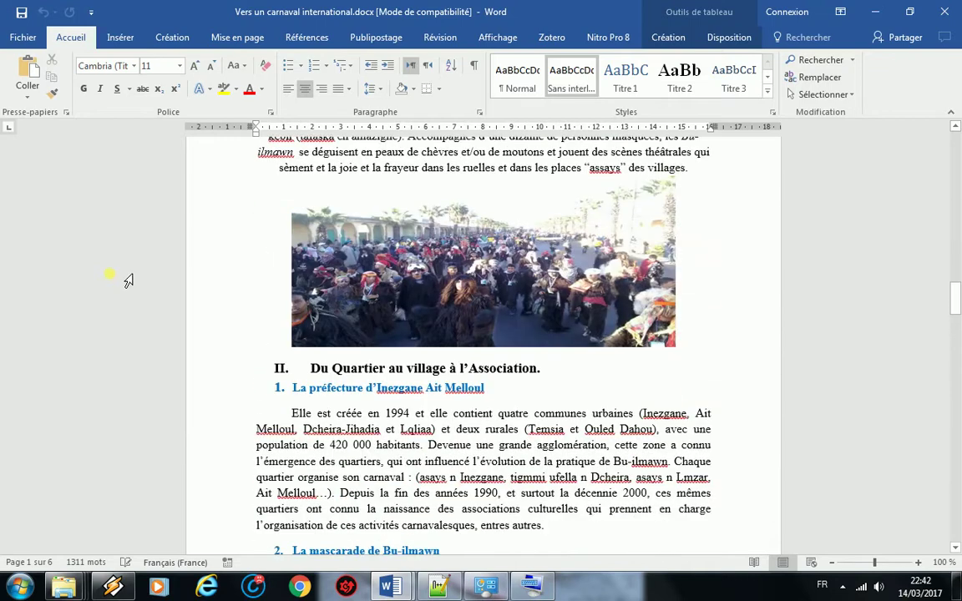
{"action": "scroll", "coordinate": [128, 284], "scroll_direction": "down", "scroll_amount": 16}
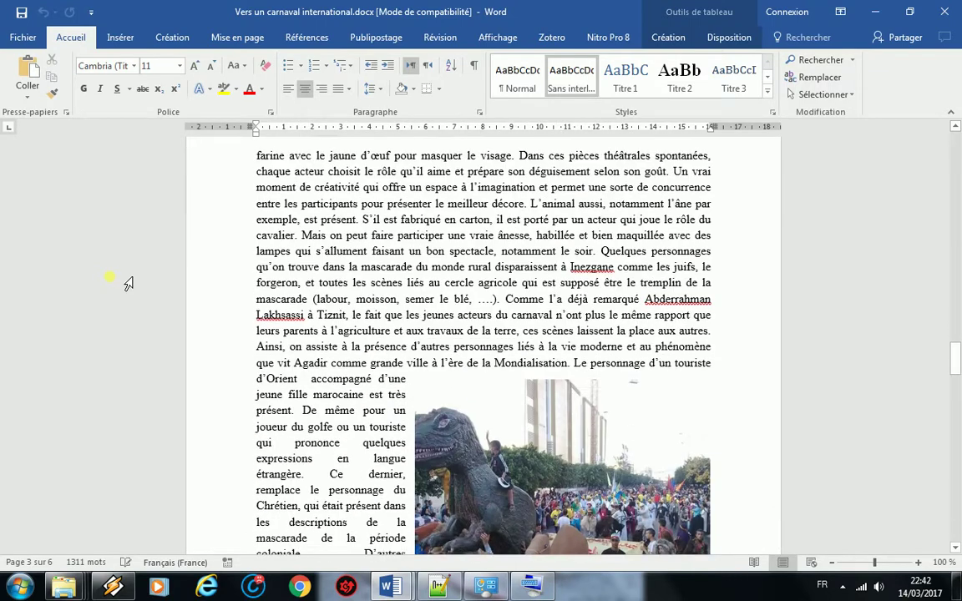
{"action": "scroll", "coordinate": [129, 285], "scroll_direction": "down", "scroll_amount": 15}
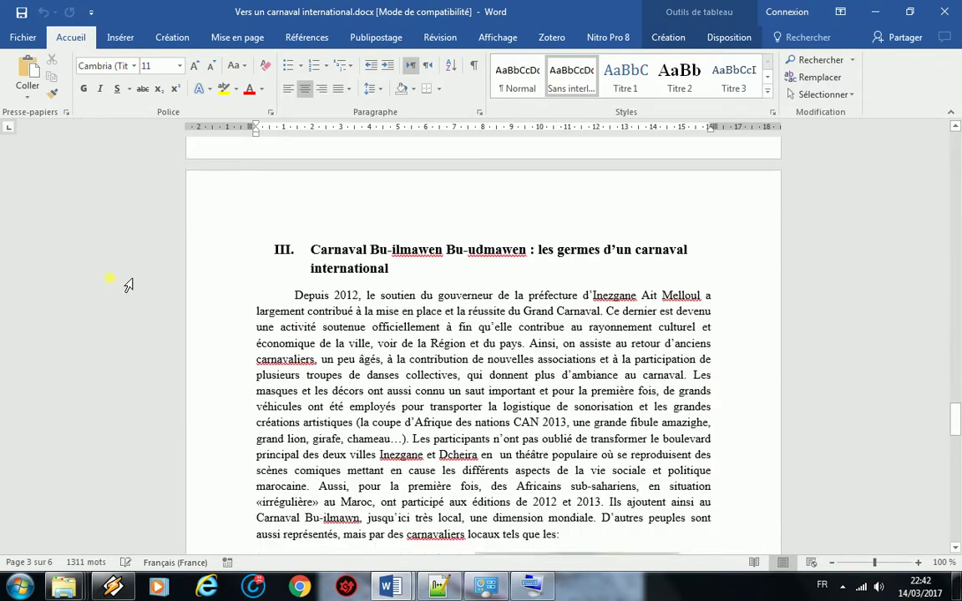
{"action": "scroll", "coordinate": [129, 284], "scroll_direction": "down", "scroll_amount": 8}
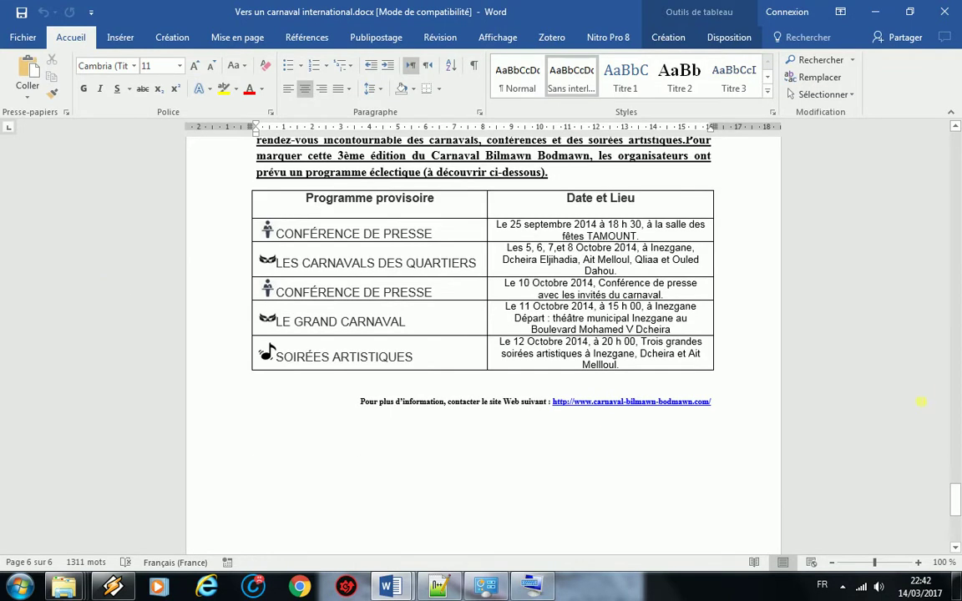
{"action": "left_click", "coordinate": [957, 506]}
{"action": "left_click_drag", "start_coordinate": [957, 506], "coordinate": [959, 139]}
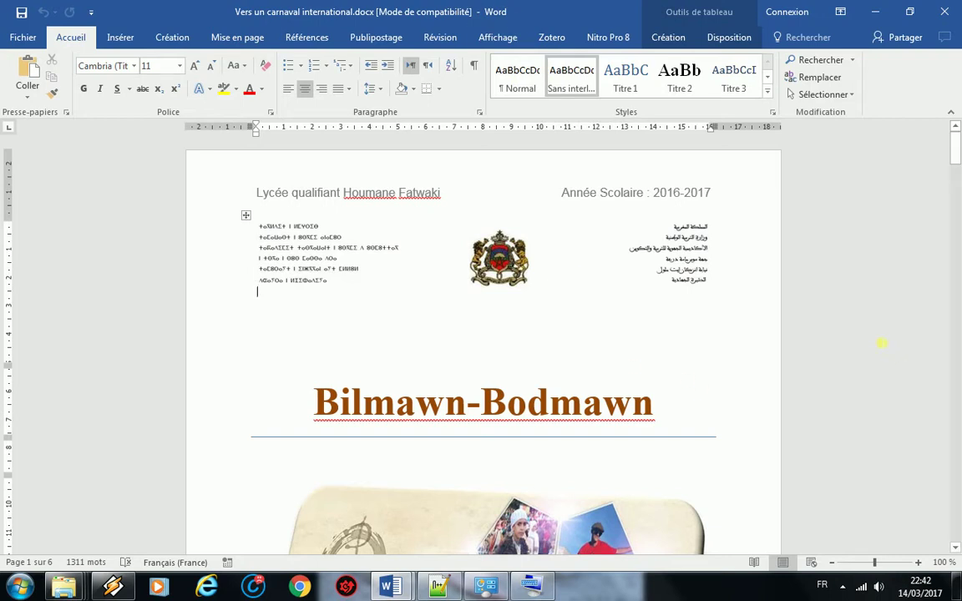
Examine the layout of the cover page, table of contents, drop cap, numbered headings, pictures and bulleted list.
{"action": "scroll", "coordinate": [882, 343], "scroll_direction": "down", "scroll_amount": 1}
{"action": "scroll", "coordinate": [881, 342], "scroll_direction": "down", "scroll_amount": 6}
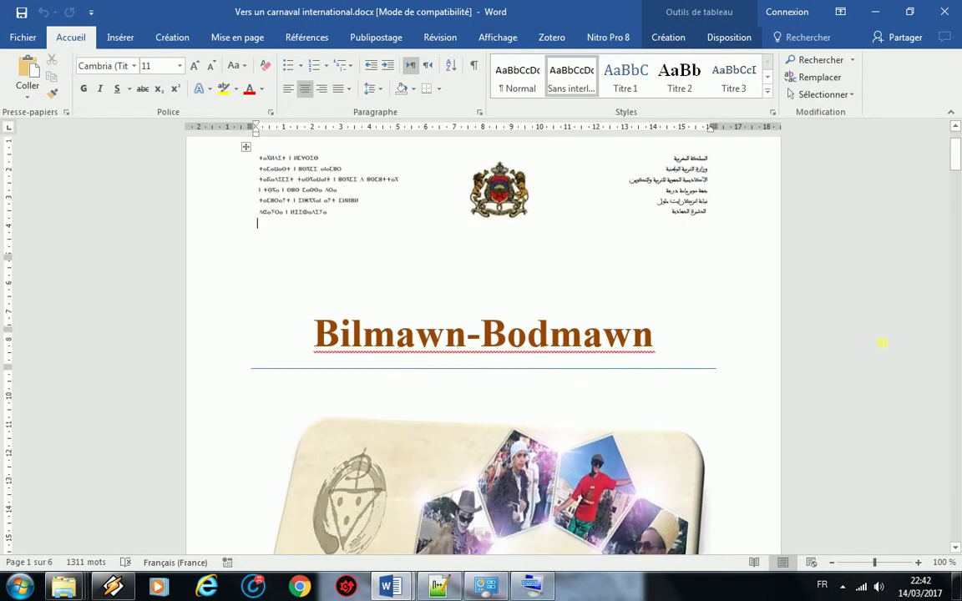
{"action": "scroll", "coordinate": [860, 360], "scroll_direction": "down", "scroll_amount": 10}
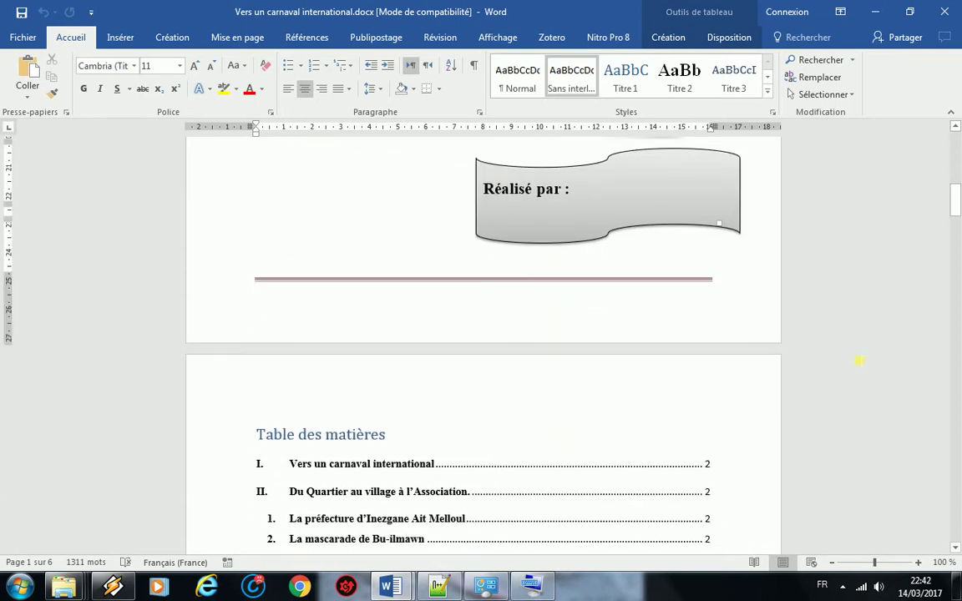
{"action": "scroll", "coordinate": [859, 360], "scroll_direction": "down", "scroll_amount": 15}
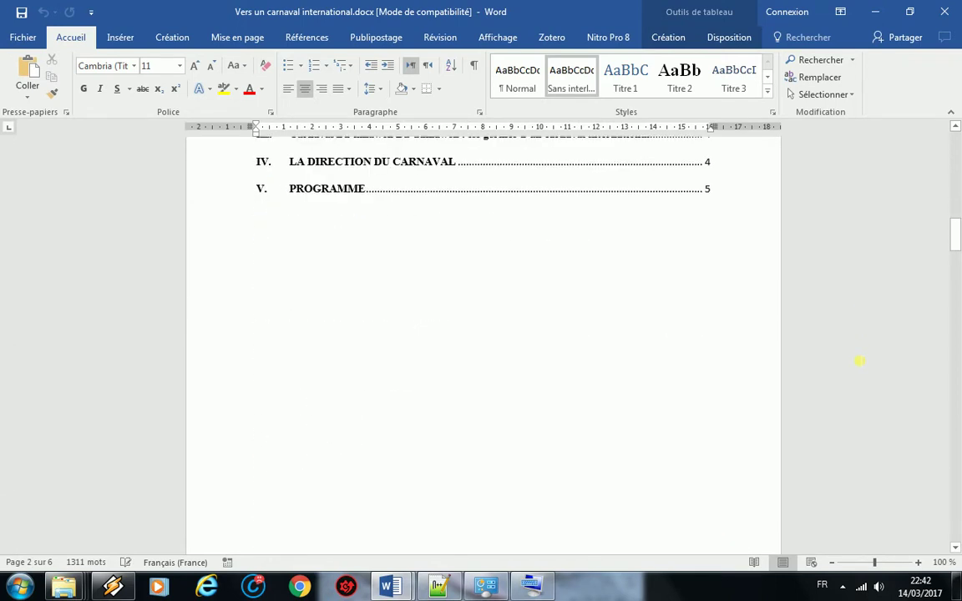
{"action": "scroll", "coordinate": [859, 360], "scroll_direction": "down", "scroll_amount": 10}
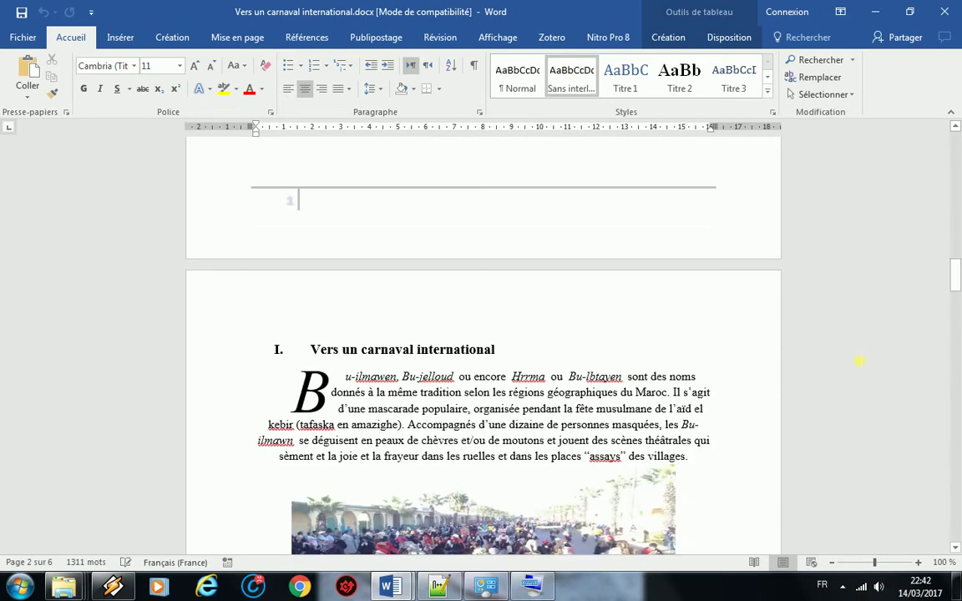
{"action": "scroll", "coordinate": [859, 360], "scroll_direction": "down", "scroll_amount": 6}
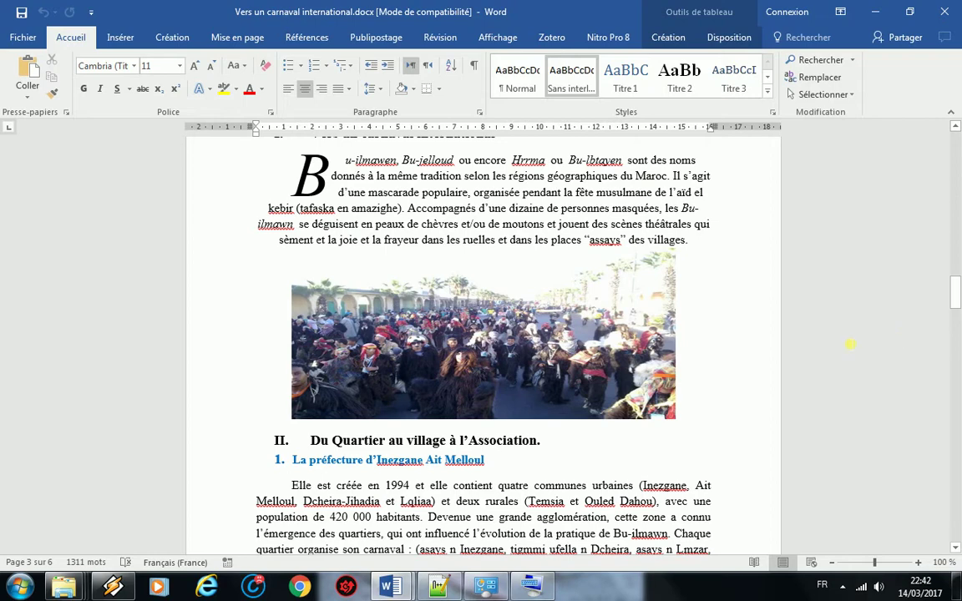
{"action": "left_click_drag", "start_coordinate": [955, 292], "coordinate": [958, 453]}
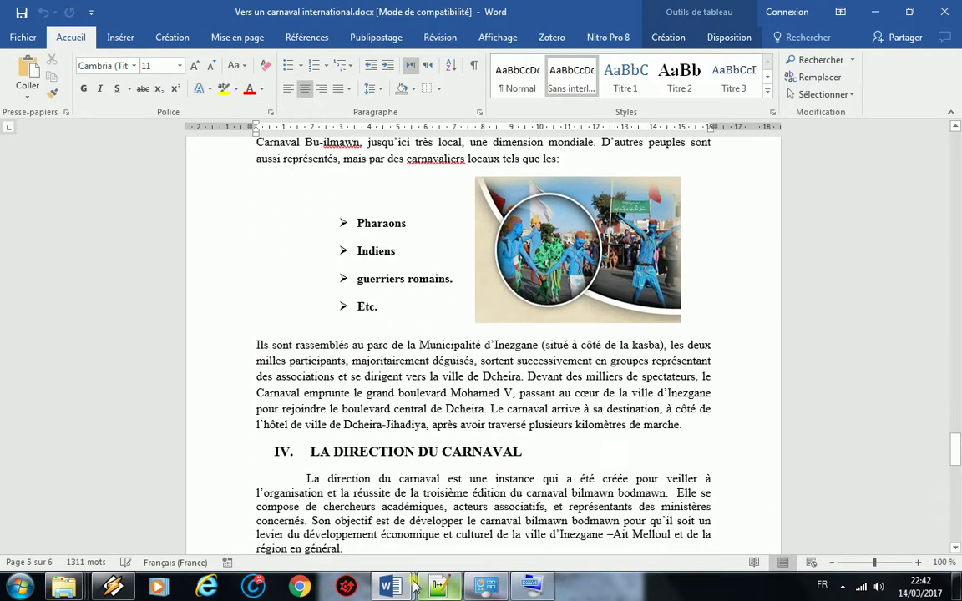
Switch to the Texte Brute1.docx document and look over its unformatted text, ending at the beginning of the document.
{"action": "mouse_move", "coordinate": [390, 586]}
{"action": "left_click", "coordinate": [364, 534]}
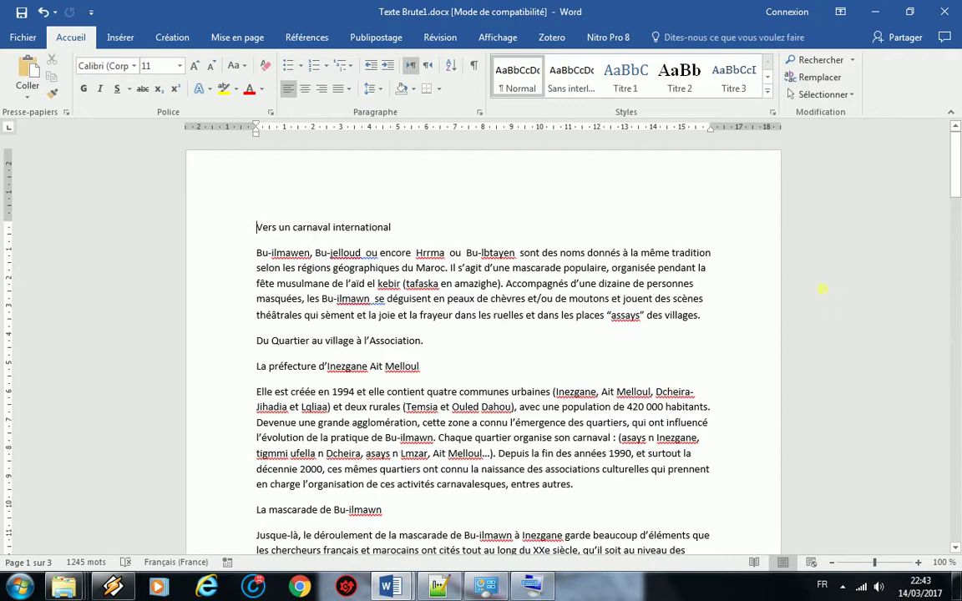
{"action": "scroll", "coordinate": [758, 311], "scroll_direction": "down", "scroll_amount": 5}
{"action": "scroll", "coordinate": [758, 311], "scroll_direction": "down", "scroll_amount": 3}
{"action": "scroll", "coordinate": [758, 313], "scroll_direction": "down", "scroll_amount": 1}
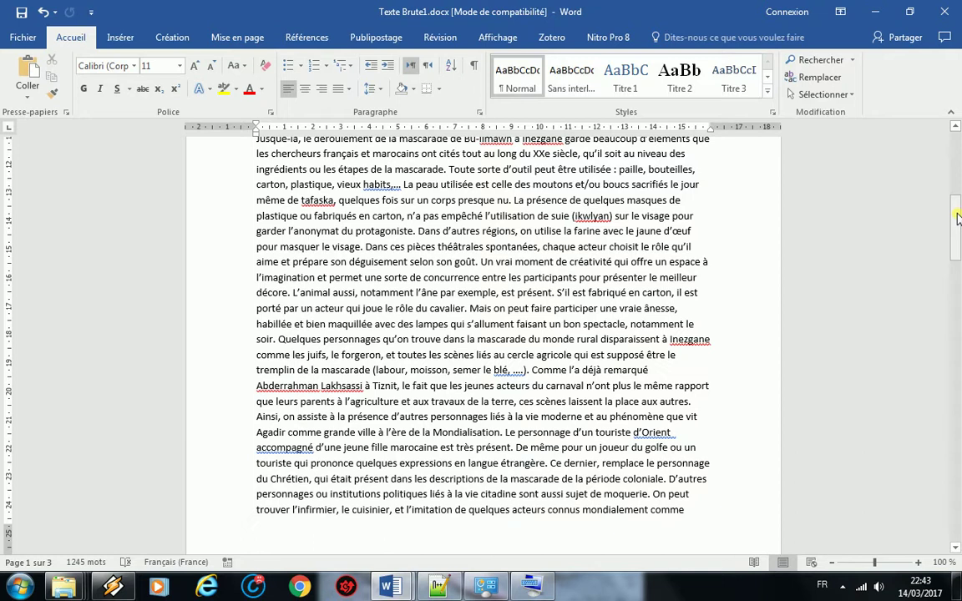
{"action": "left_click_drag", "start_coordinate": [958, 219], "coordinate": [959, 149]}
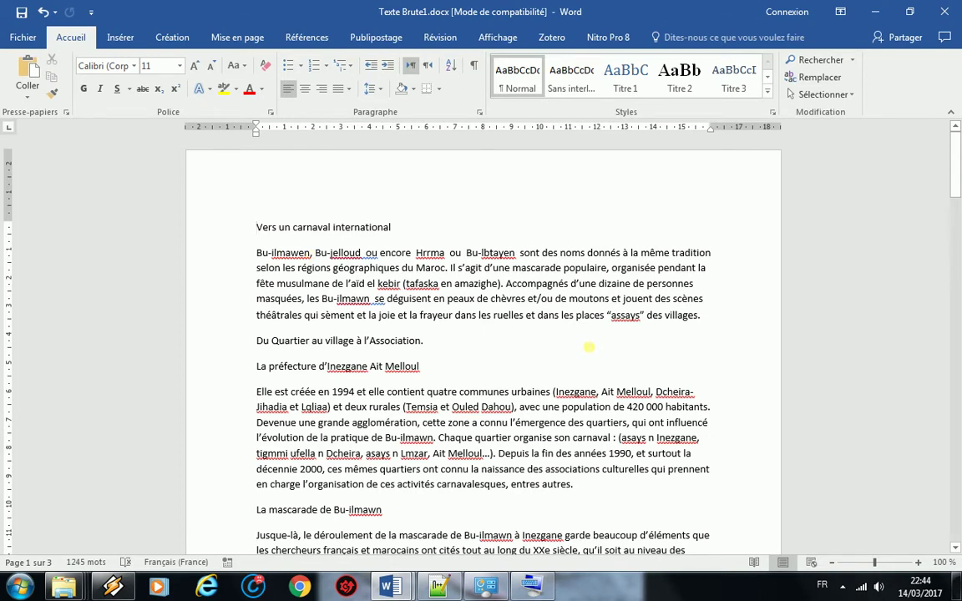
{"action": "scroll", "coordinate": [588, 346], "scroll_direction": "down", "scroll_amount": 3}
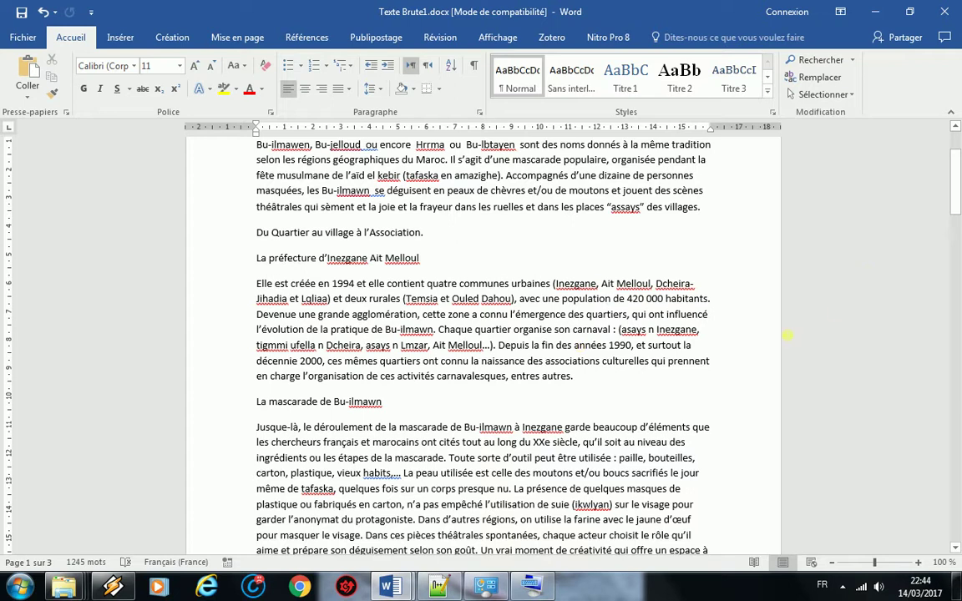
{"action": "left_click_drag", "start_coordinate": [957, 203], "coordinate": [958, 192]}
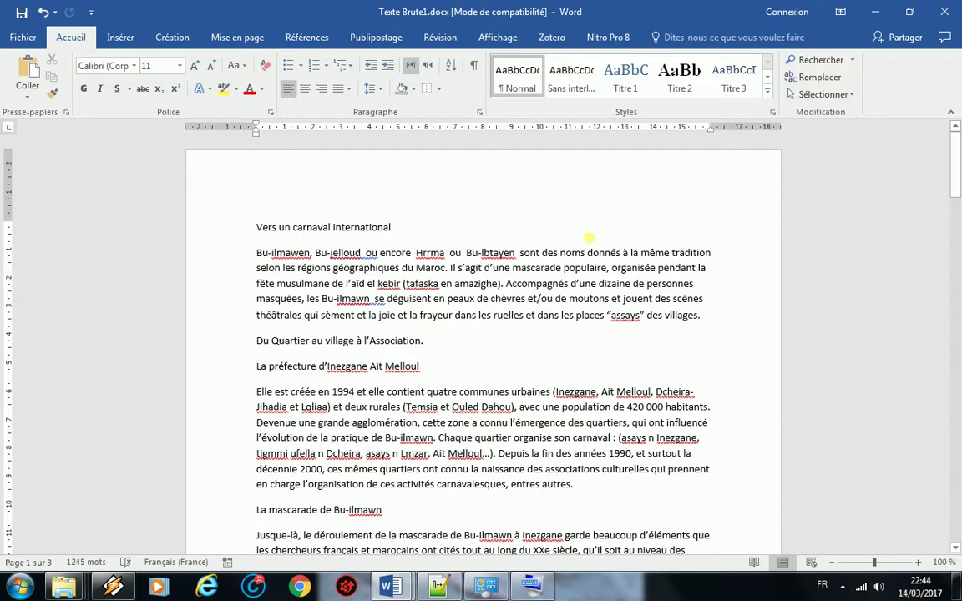
View the spelling suggestions for "ilmawen", both directly in the text and through the spelling and grammar check, without changing the word.
{"action": "right_click", "coordinate": [291, 255]}
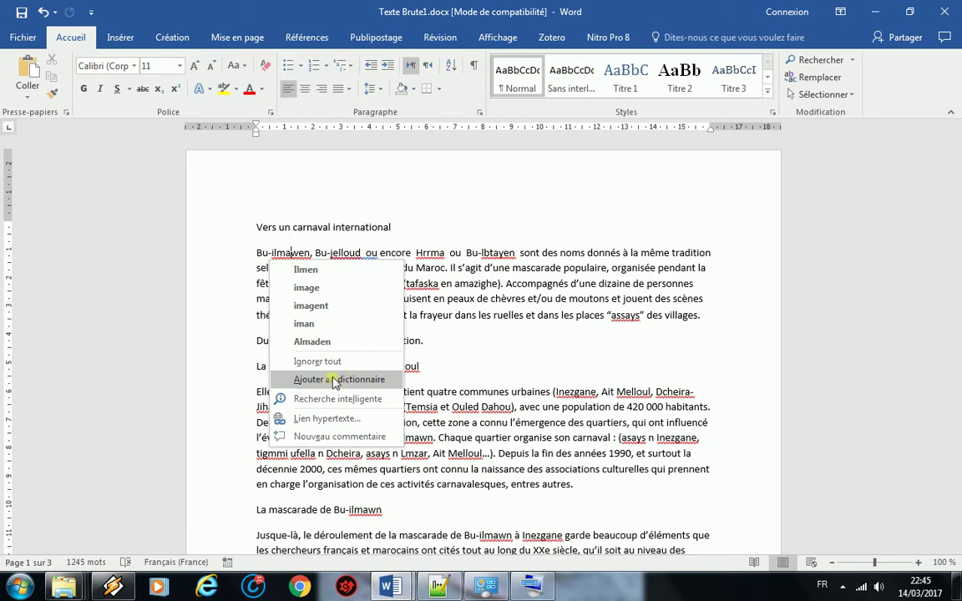
{"action": "left_click", "coordinate": [446, 294]}
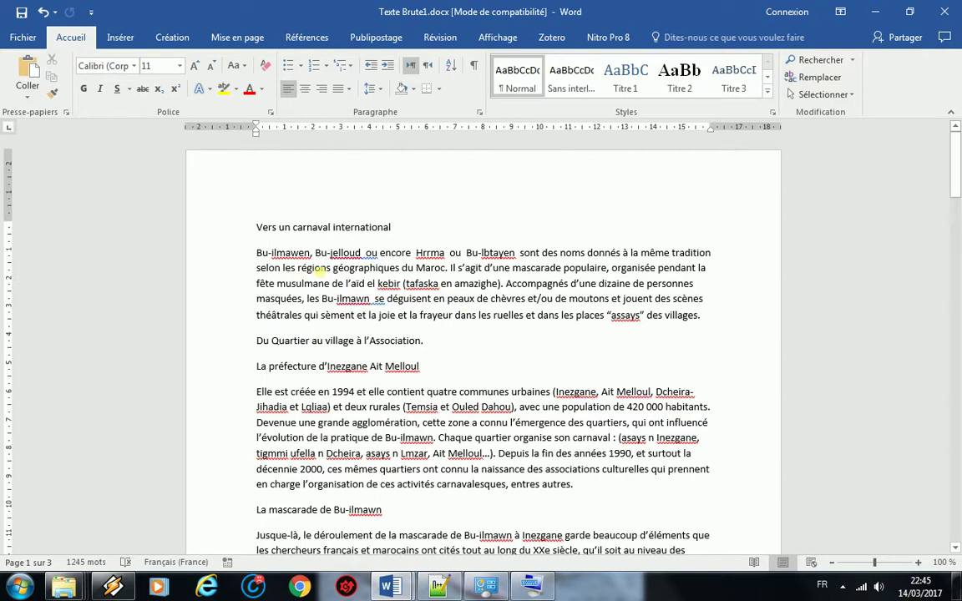
{"action": "left_click", "coordinate": [451, 38]}
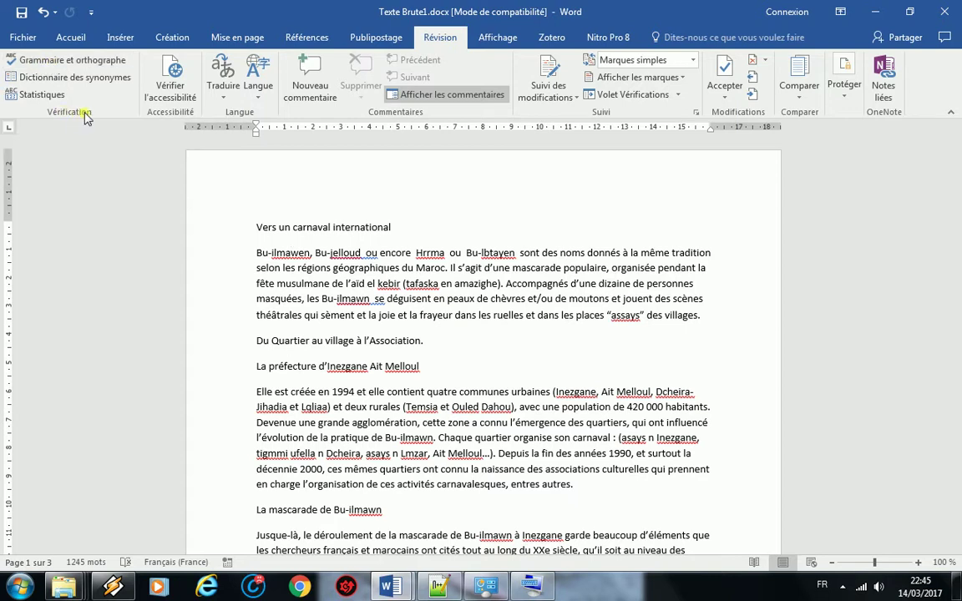
{"action": "left_click", "coordinate": [106, 67]}
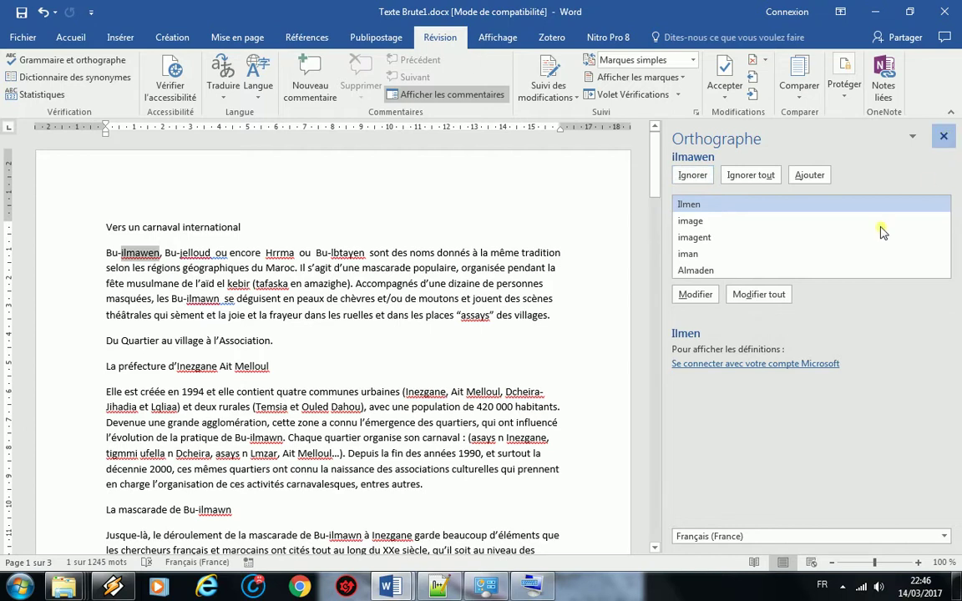
{"action": "left_click", "coordinate": [944, 137]}
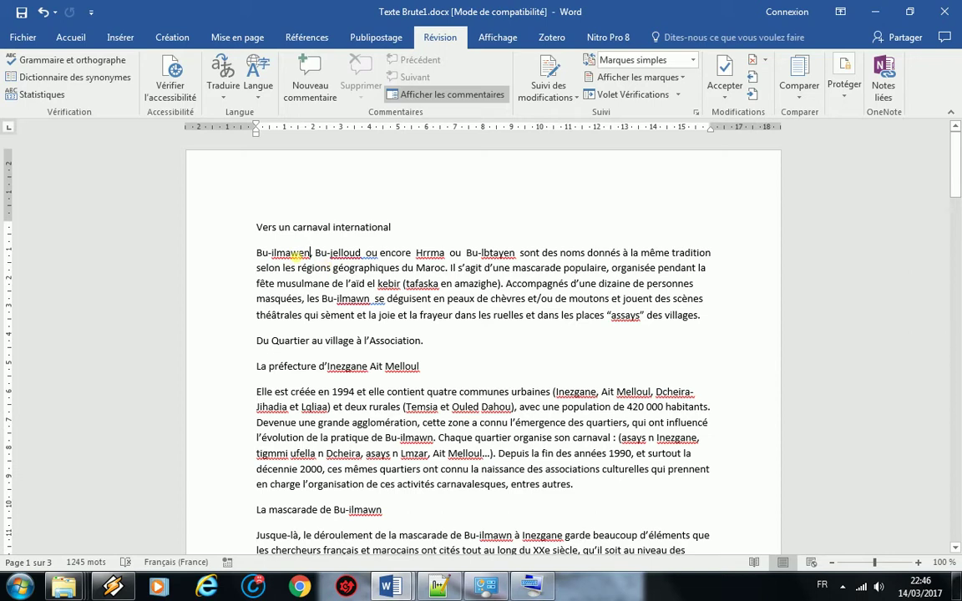
Ignore all spelling errors for the words "ilmawen" and "jelloud" in the first paragraph.
{"action": "right_click", "coordinate": [291, 254]}
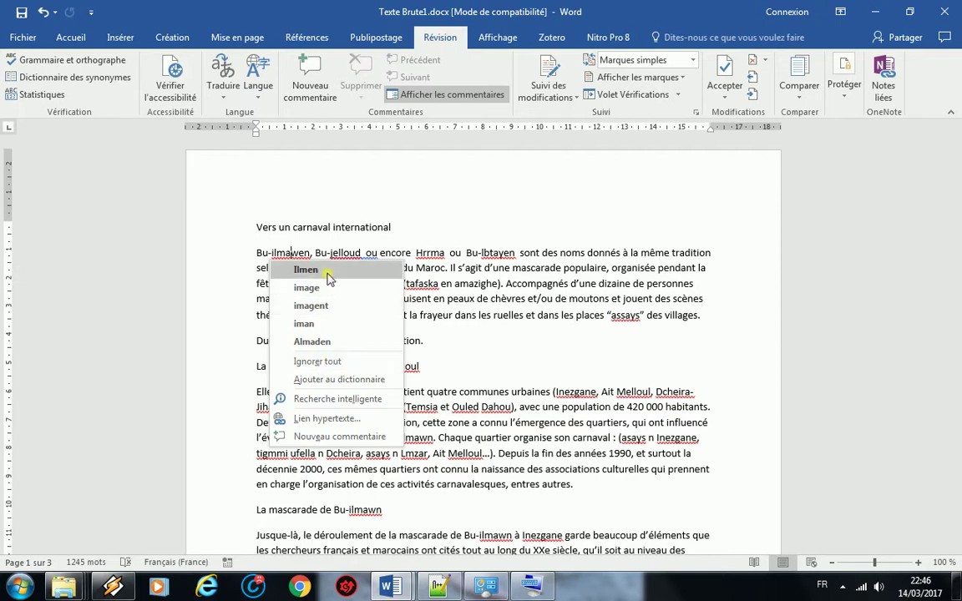
{"action": "left_click", "coordinate": [328, 364]}
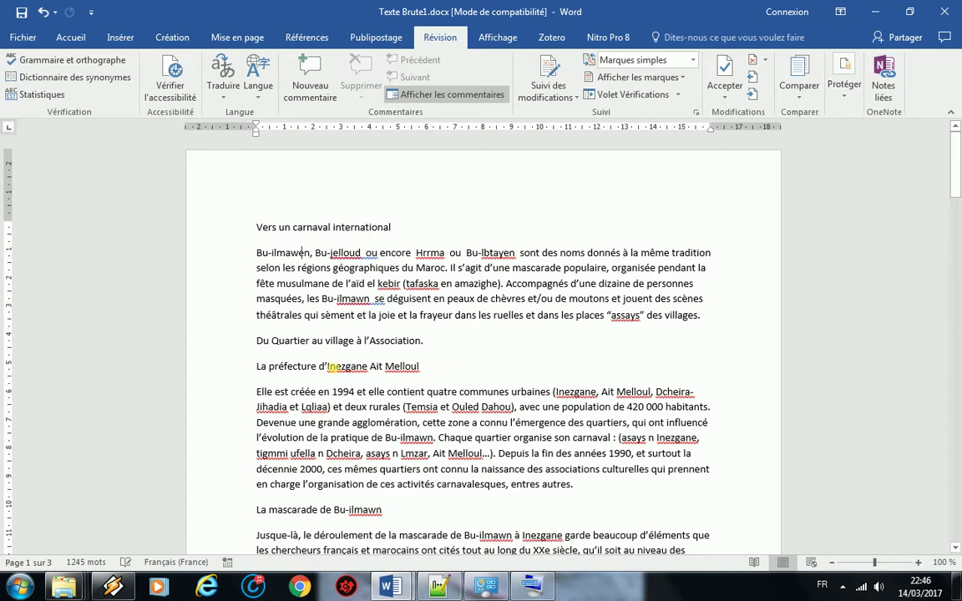
{"action": "right_click", "coordinate": [339, 255]}
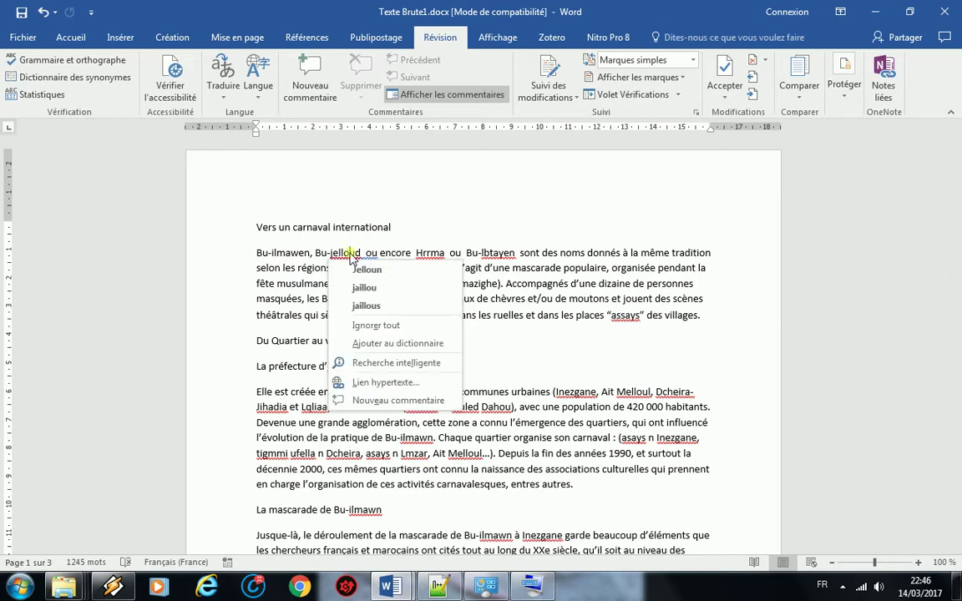
{"action": "left_click", "coordinate": [384, 325]}
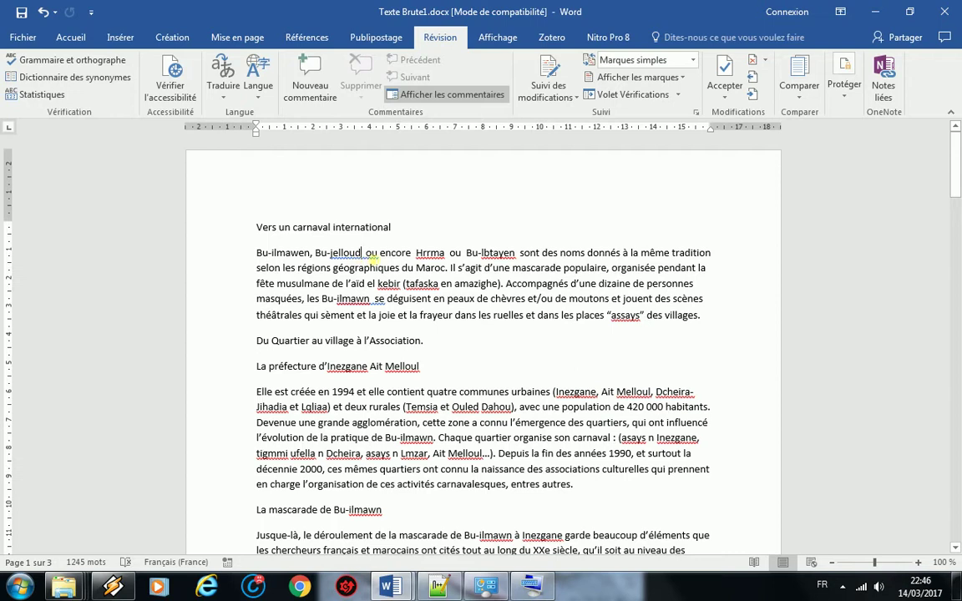
Accept the suggested spacing corrections "jelloud ou" and "encore Hrrma" in the first paragraph.
{"action": "right_click", "coordinate": [372, 260]}
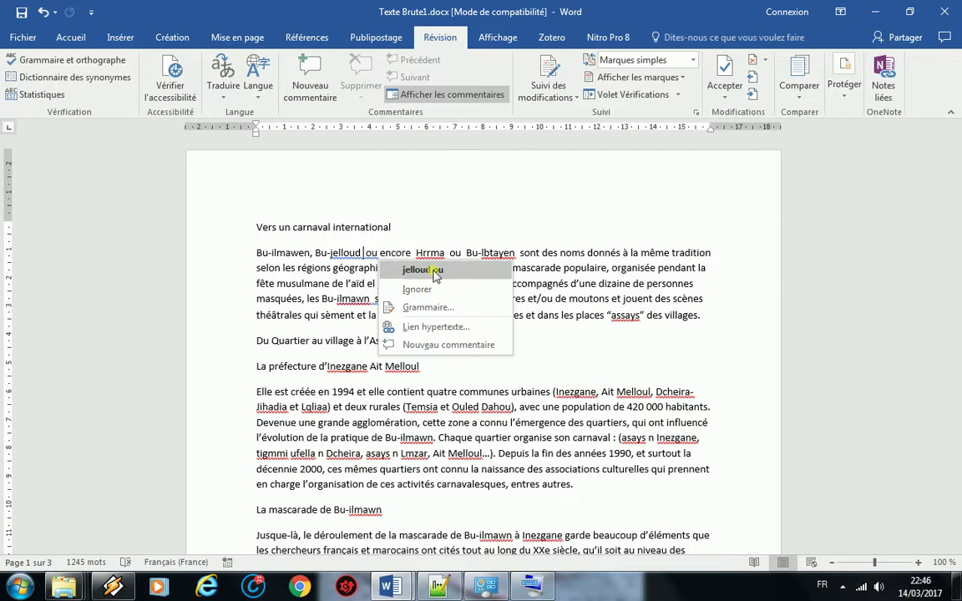
{"action": "left_click", "coordinate": [440, 273]}
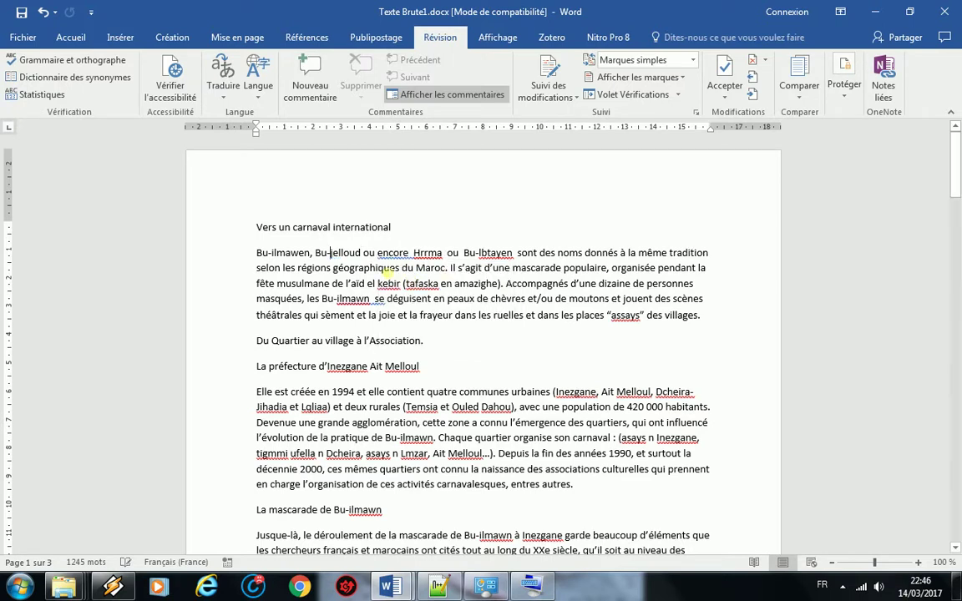
{"action": "right_click", "coordinate": [415, 259]}
{"action": "left_click", "coordinate": [458, 276]}
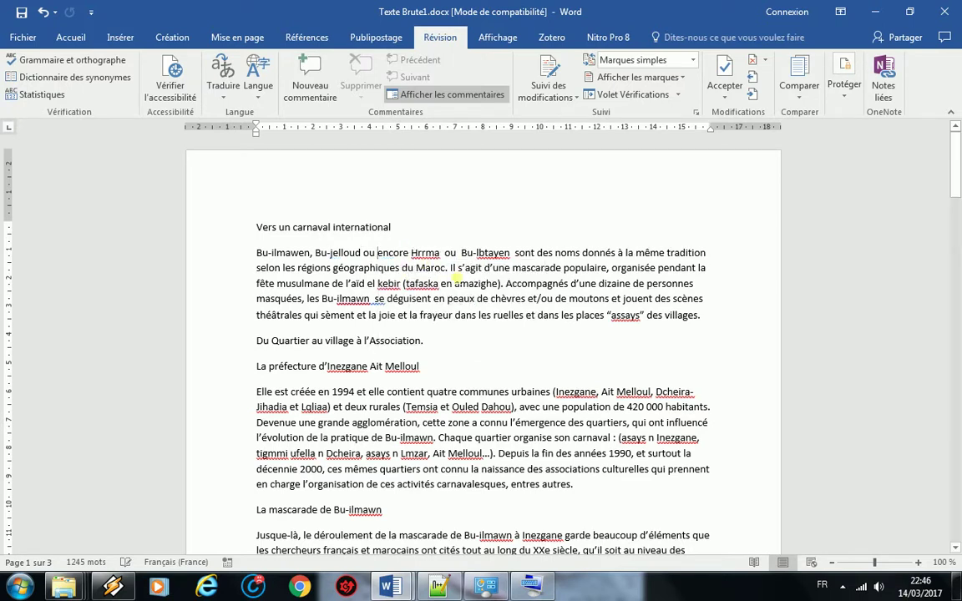
Ignore all spelling errors for "Hrrma" and accept the suggested spacing correction "Hrrma ou".
{"action": "right_click", "coordinate": [419, 258]}
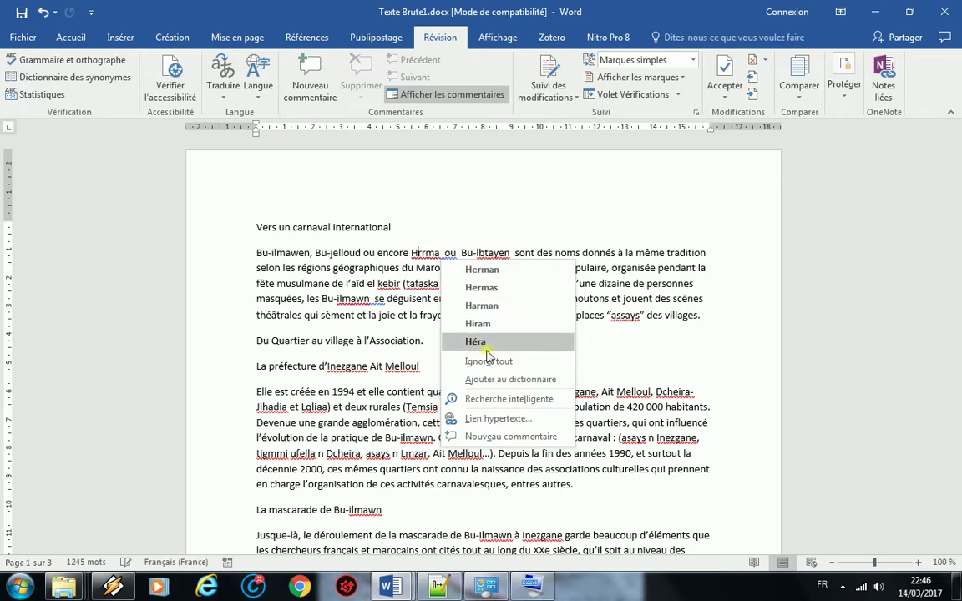
{"action": "left_click", "coordinate": [488, 361]}
{"action": "right_click", "coordinate": [436, 254]}
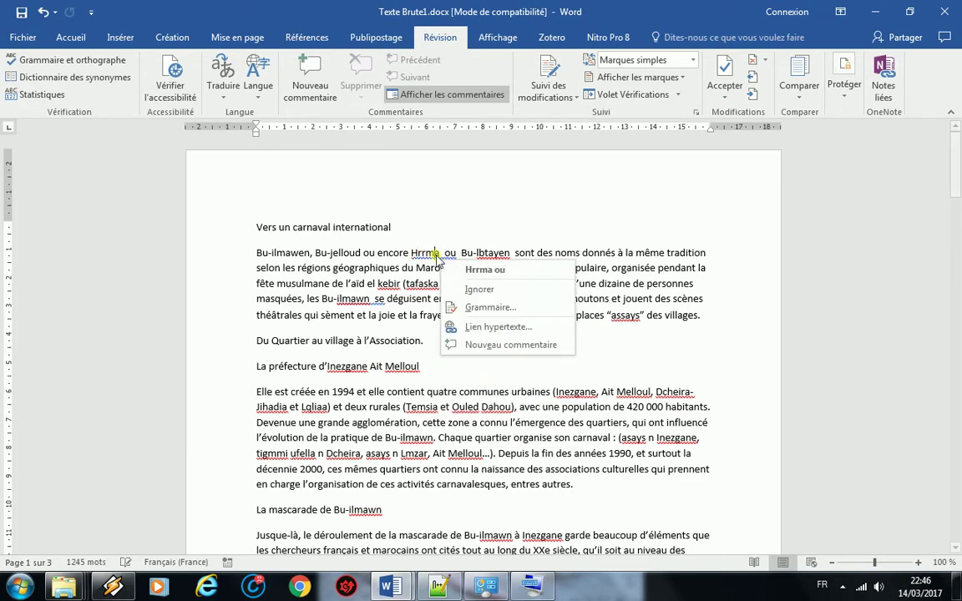
{"action": "left_click", "coordinate": [491, 274]}
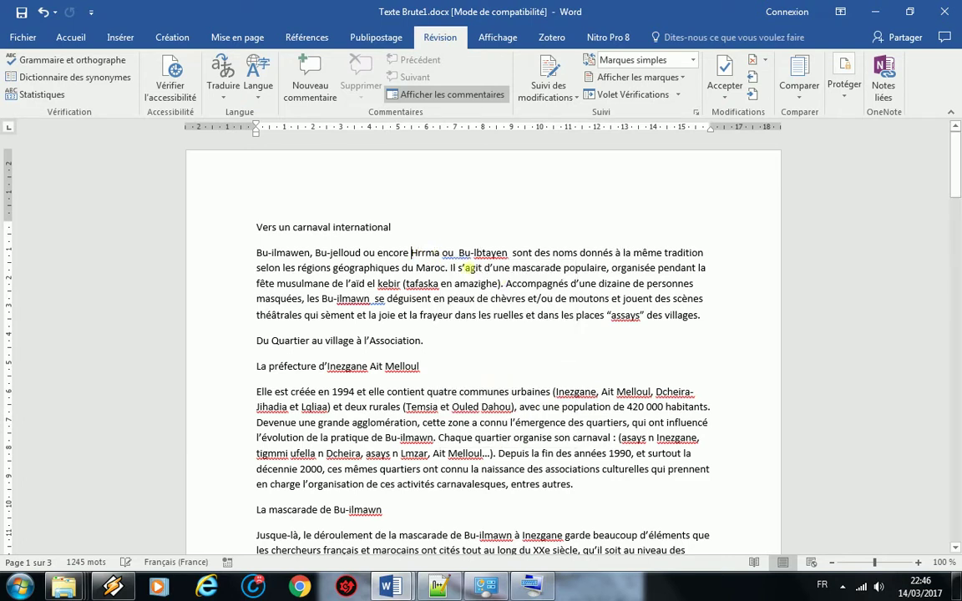
Accept the suggested spacing corrections before and after "Bu-lbtayen" and ignore all spelling errors for "lbtayen" in the first paragraph.
{"action": "right_click", "coordinate": [455, 252]}
{"action": "left_click", "coordinate": [485, 269]}
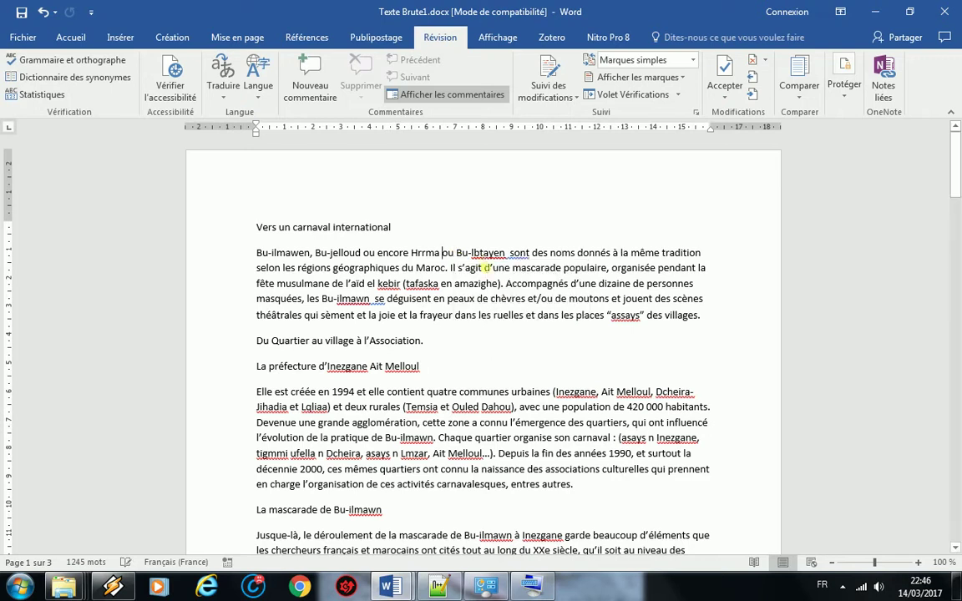
{"action": "right_click", "coordinate": [479, 252]}
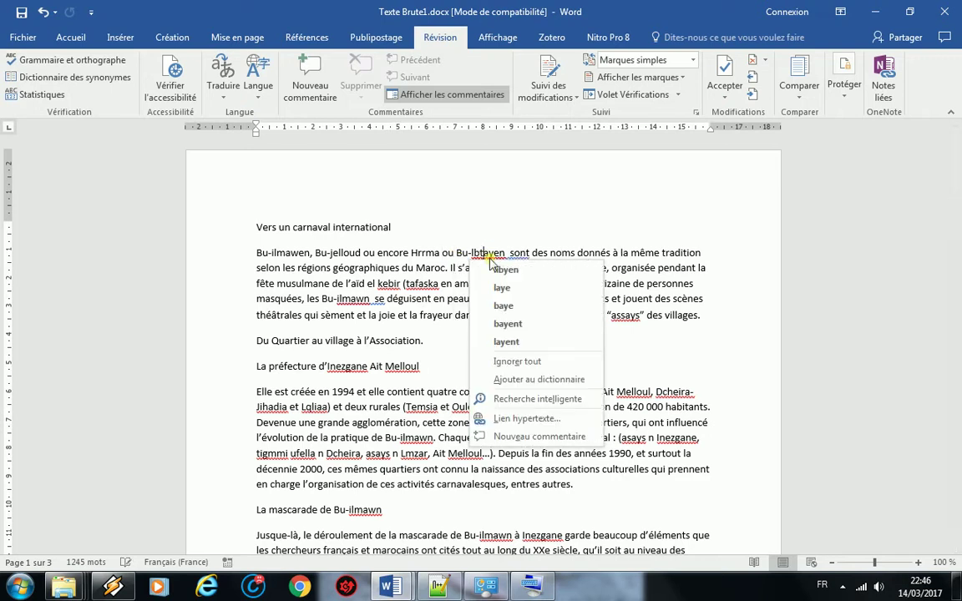
{"action": "left_click", "coordinate": [524, 364]}
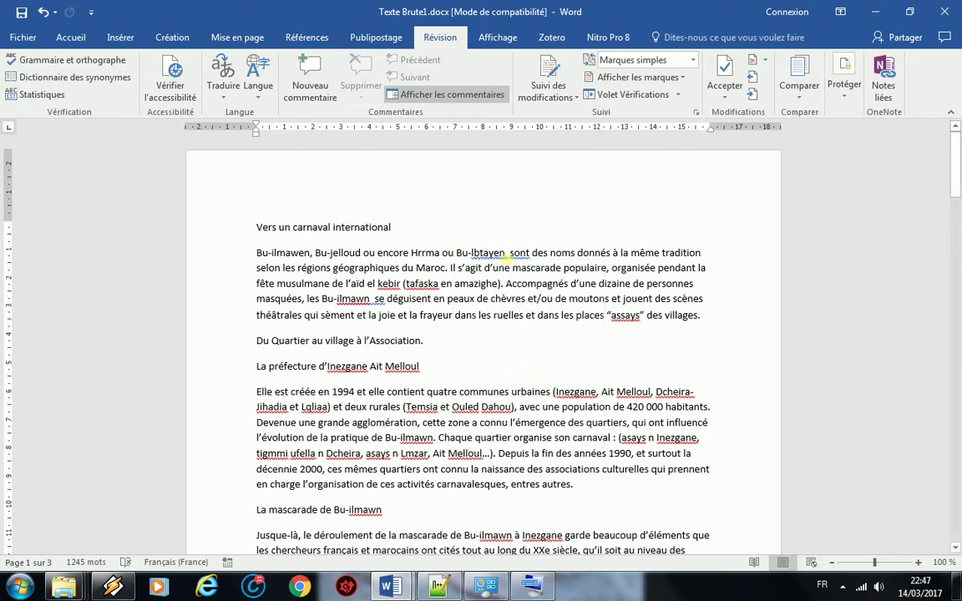
{"action": "right_click", "coordinate": [506, 254]}
{"action": "left_click", "coordinate": [462, 268]}
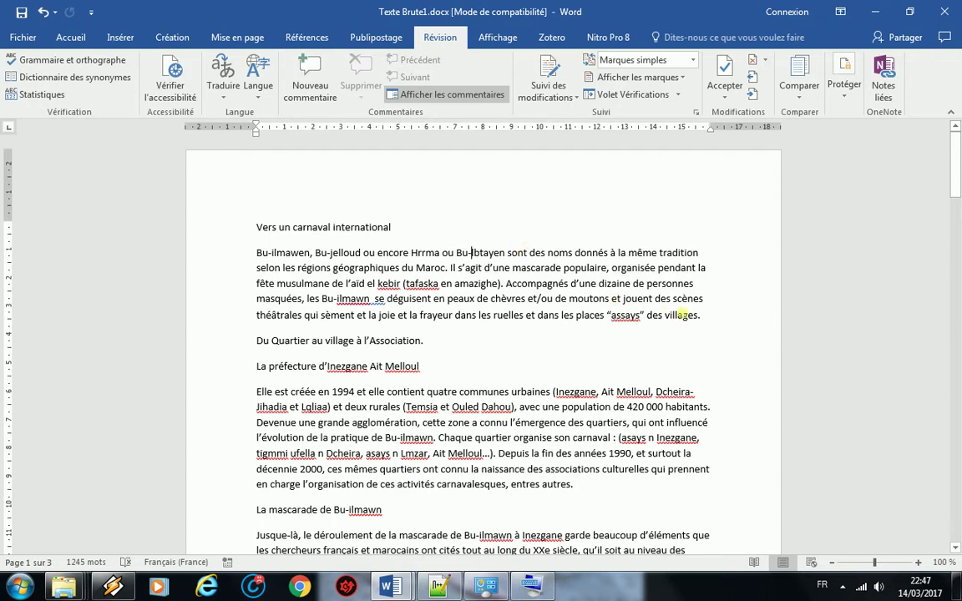
Ignore all spelling errors for the words "kebir" and "tafaska" in the first paragraph.
{"action": "right_click", "coordinate": [394, 284]}
{"action": "left_click", "coordinate": [429, 395]}
{"action": "right_click", "coordinate": [426, 284]}
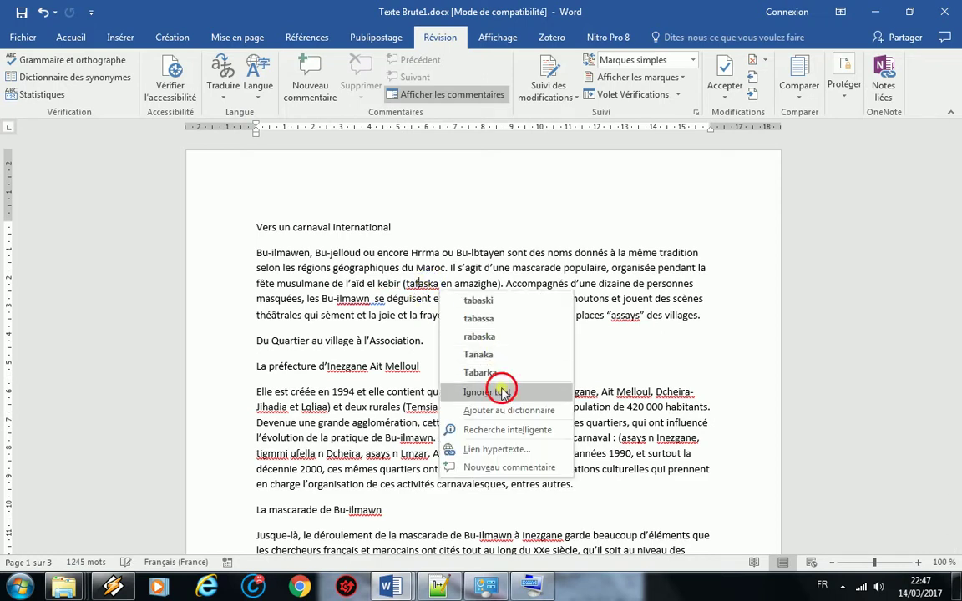
{"action": "left_click", "coordinate": [503, 394]}
Ignore all spelling errors for "ilmawn" and "assays" and accept the spacing correction "ilmawn se" in the first paragraph.
{"action": "right_click", "coordinate": [342, 301]}
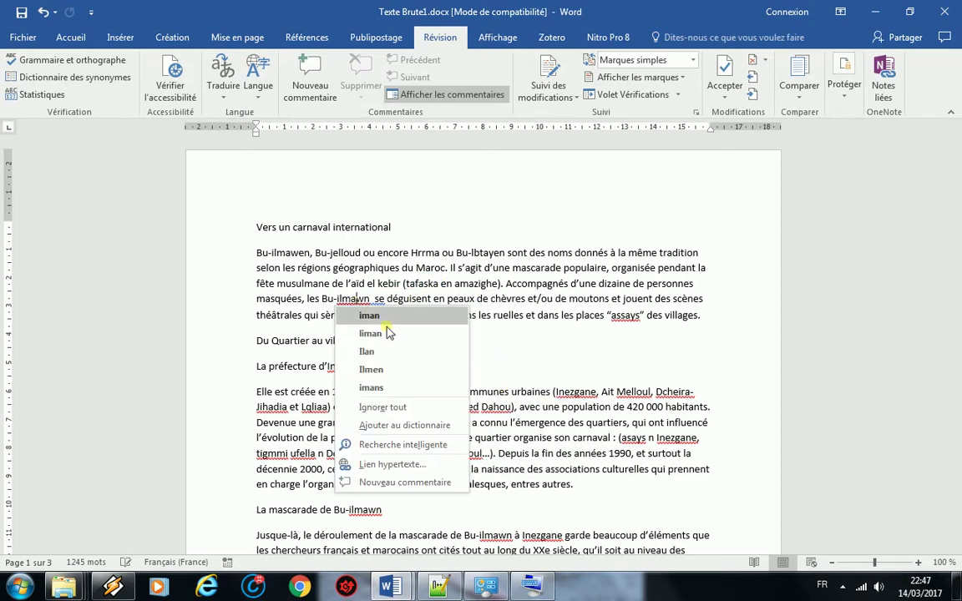
{"action": "left_click", "coordinate": [383, 407]}
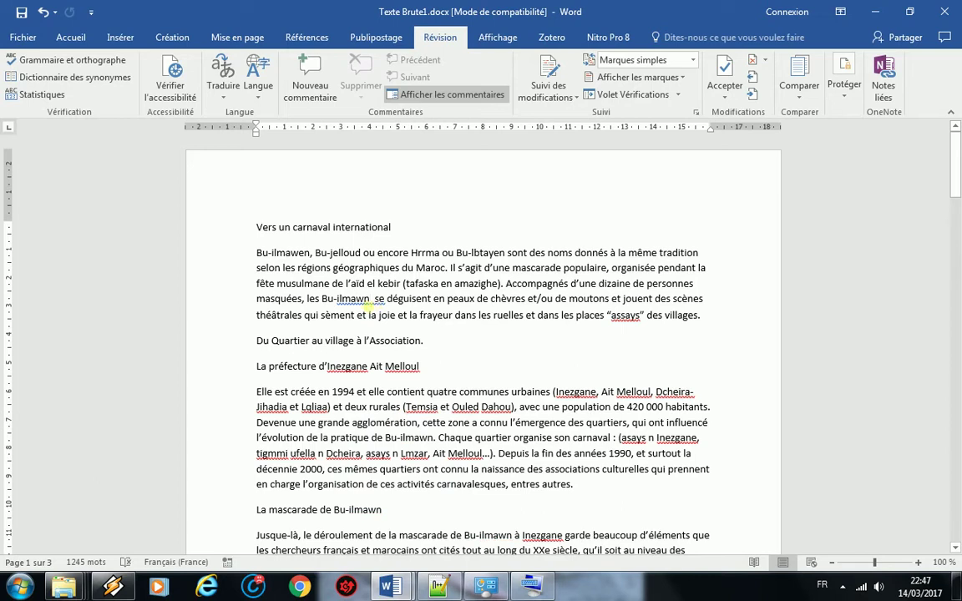
{"action": "right_click", "coordinate": [369, 306]}
{"action": "left_click", "coordinate": [365, 313]}
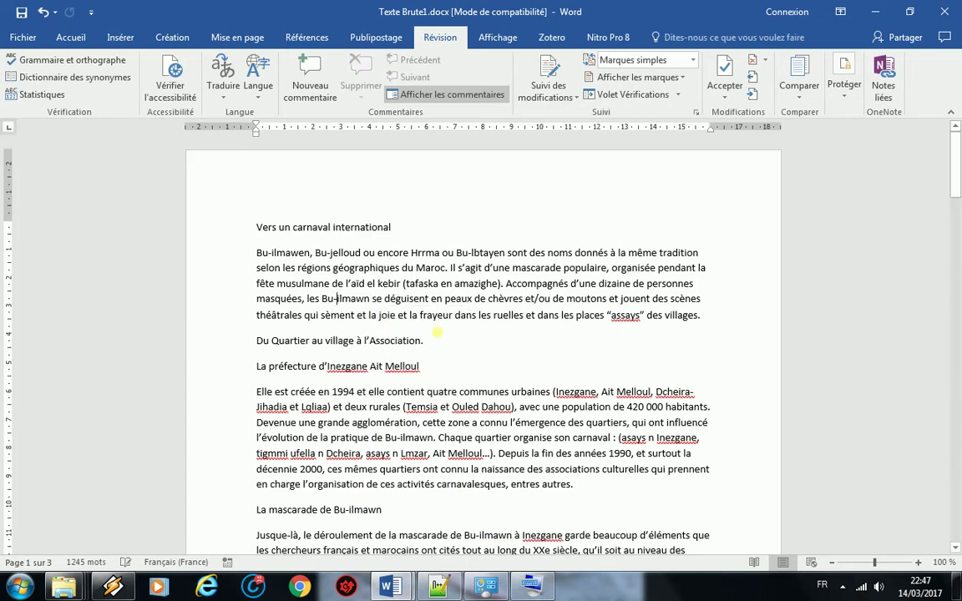
{"action": "right_click", "coordinate": [628, 319]}
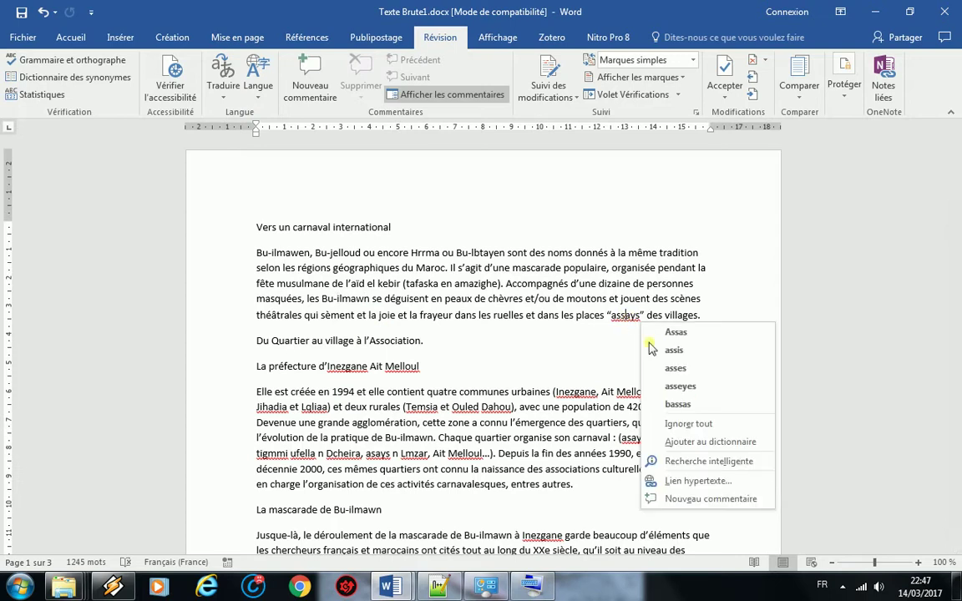
{"action": "left_click", "coordinate": [736, 422]}
Add "Inezgane" to the dictionary and dismiss the spelling error on "Melloul" in the heading "La préfecture d'Inezgane Ait Melloul".
{"action": "scroll", "coordinate": [481, 299], "scroll_direction": "down", "scroll_amount": 3}
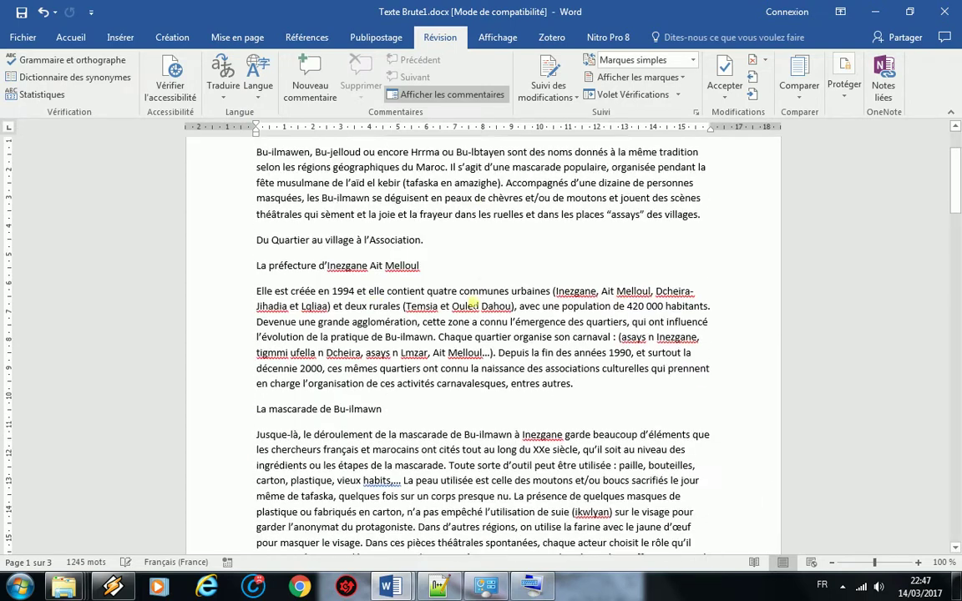
{"action": "right_click", "coordinate": [344, 260]}
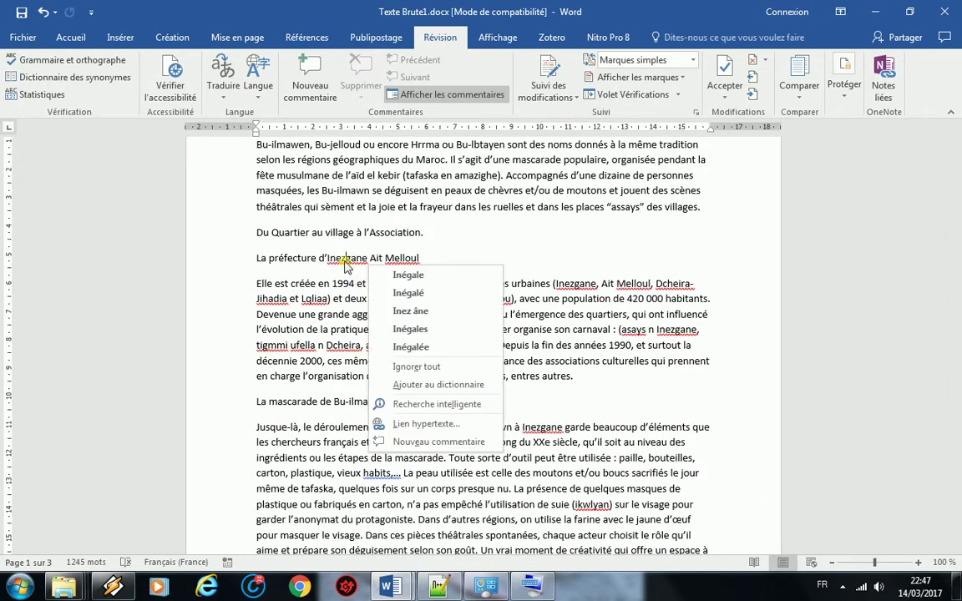
{"action": "left_click", "coordinate": [459, 385]}
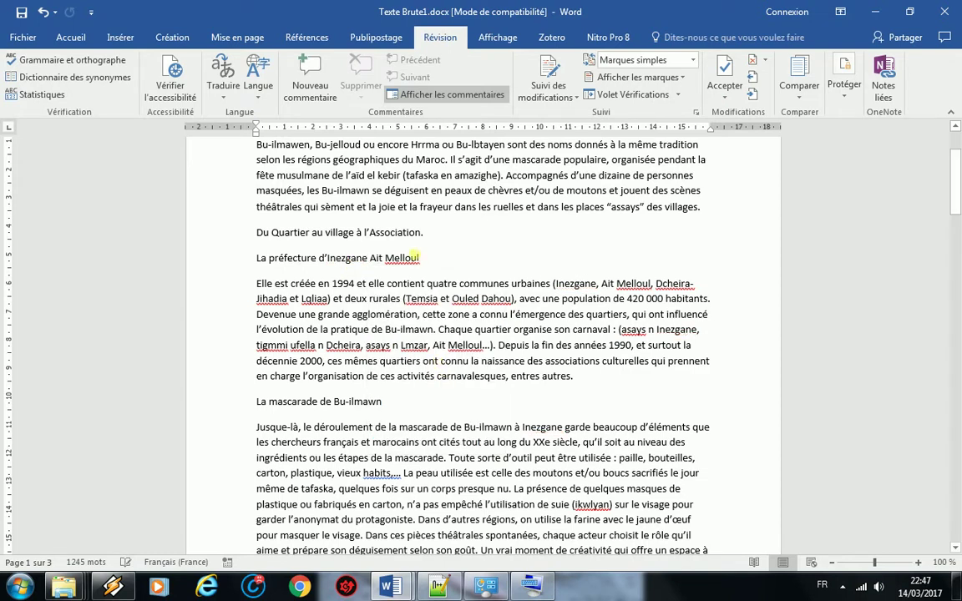
{"action": "right_click", "coordinate": [411, 260]}
{"action": "left_click", "coordinate": [485, 305]}
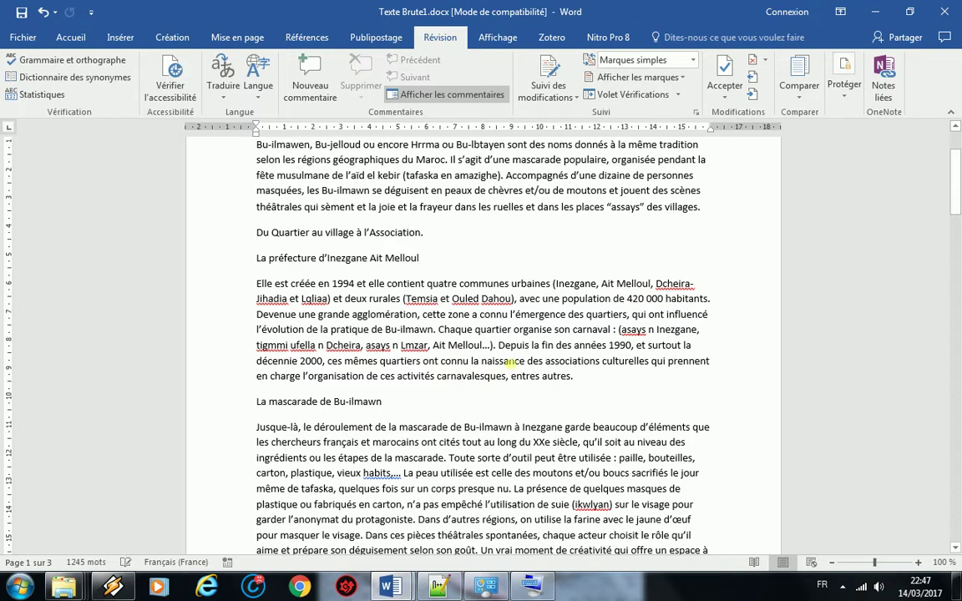
Ignore all spelling errors for "Dcheira-Jihadia", "Lqliaa" and "Temsia" in the paragraph about the prefecture.
{"action": "right_click", "coordinate": [676, 287]}
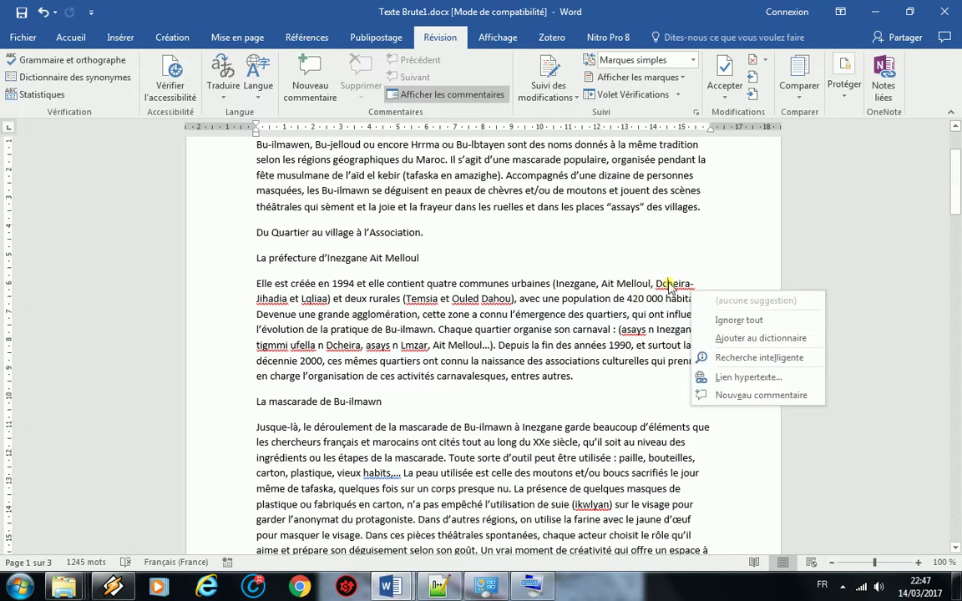
{"action": "left_click", "coordinate": [731, 318]}
{"action": "right_click", "coordinate": [328, 301]}
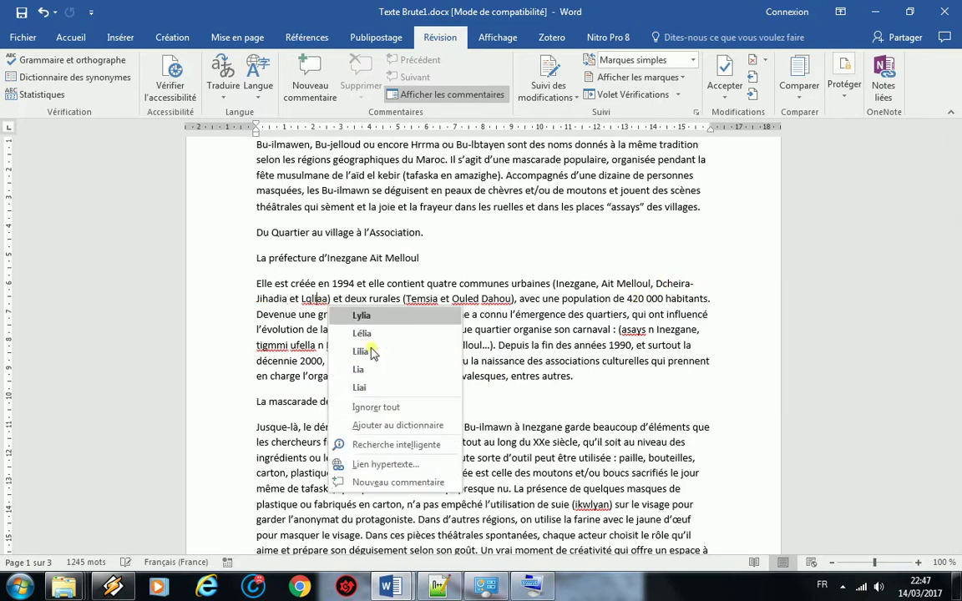
{"action": "left_click", "coordinate": [392, 406]}
{"action": "right_click", "coordinate": [422, 300]}
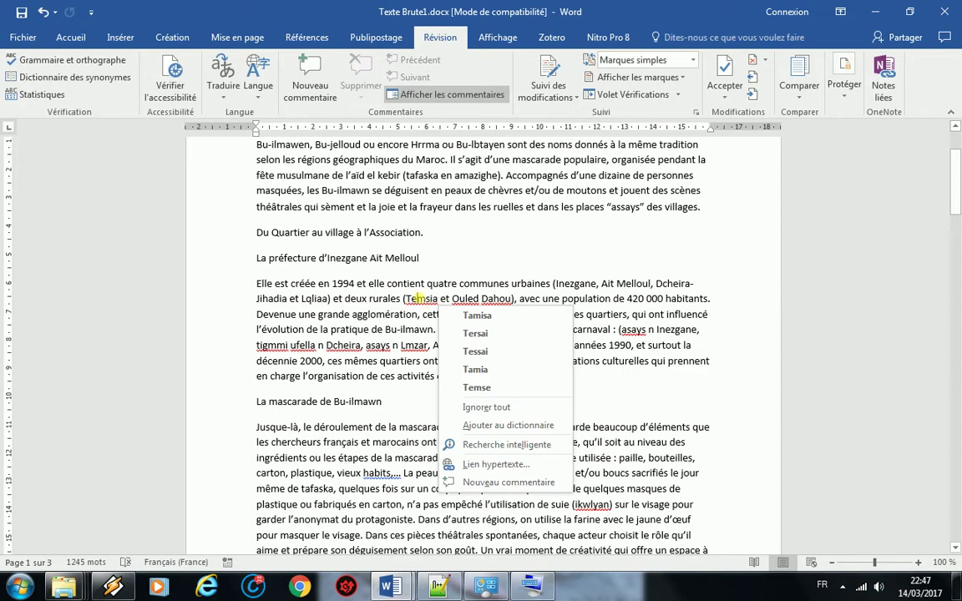
{"action": "left_click", "coordinate": [484, 407]}
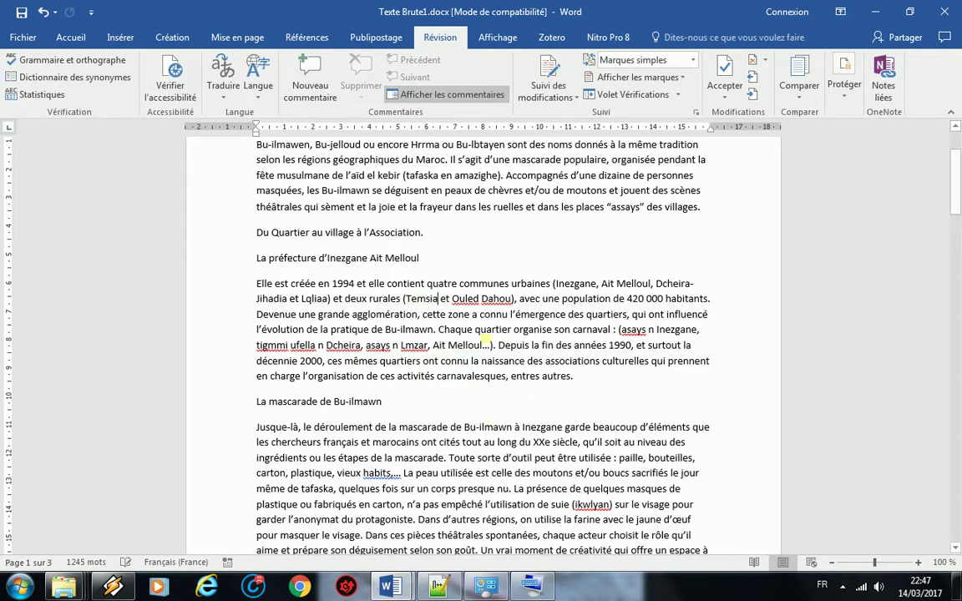
Ignore all spelling errors for "Ouled" and "Dahou" in the list of rural communes.
{"action": "right_click", "coordinate": [464, 300]}
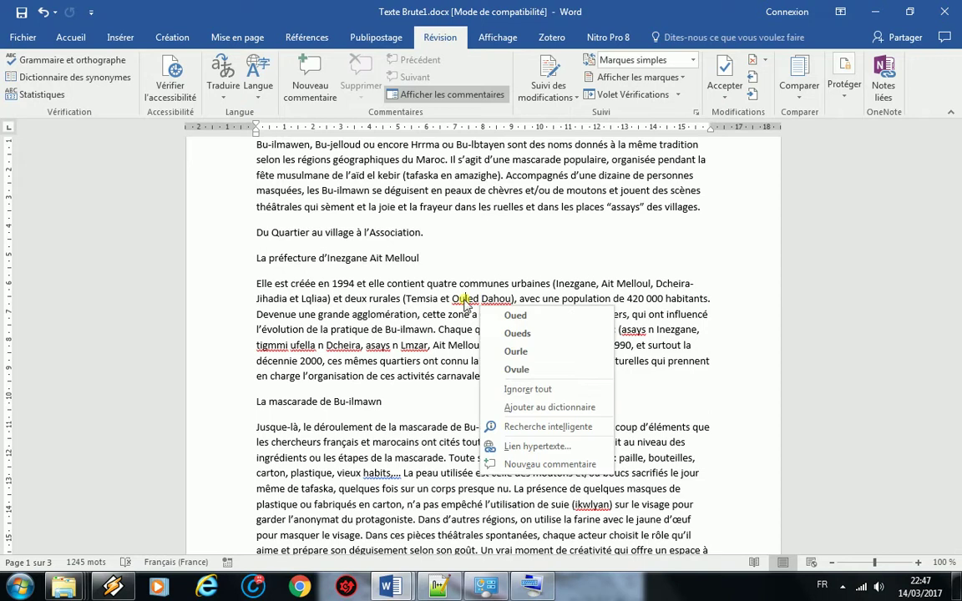
{"action": "left_click", "coordinate": [527, 390]}
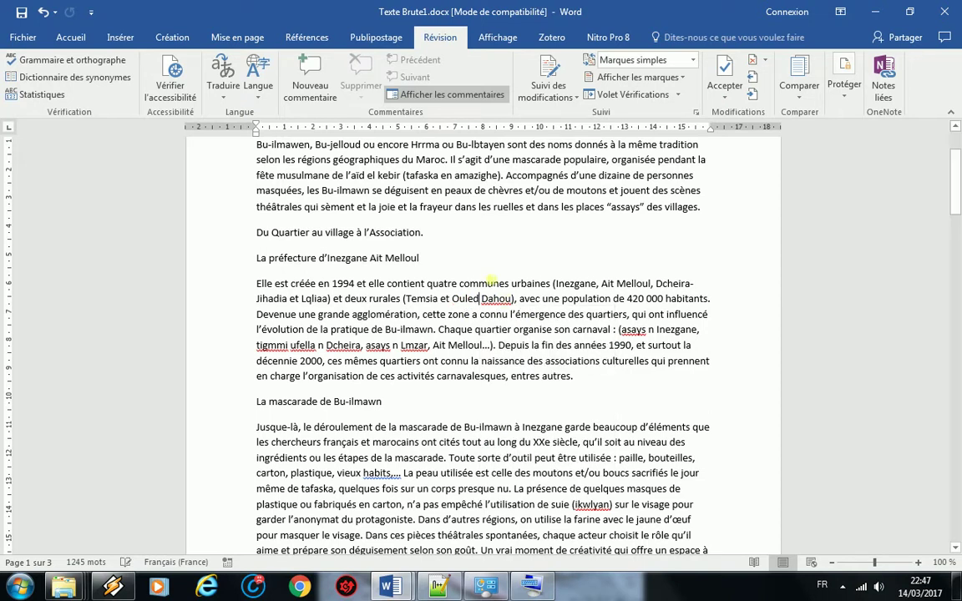
{"action": "right_click", "coordinate": [494, 302]}
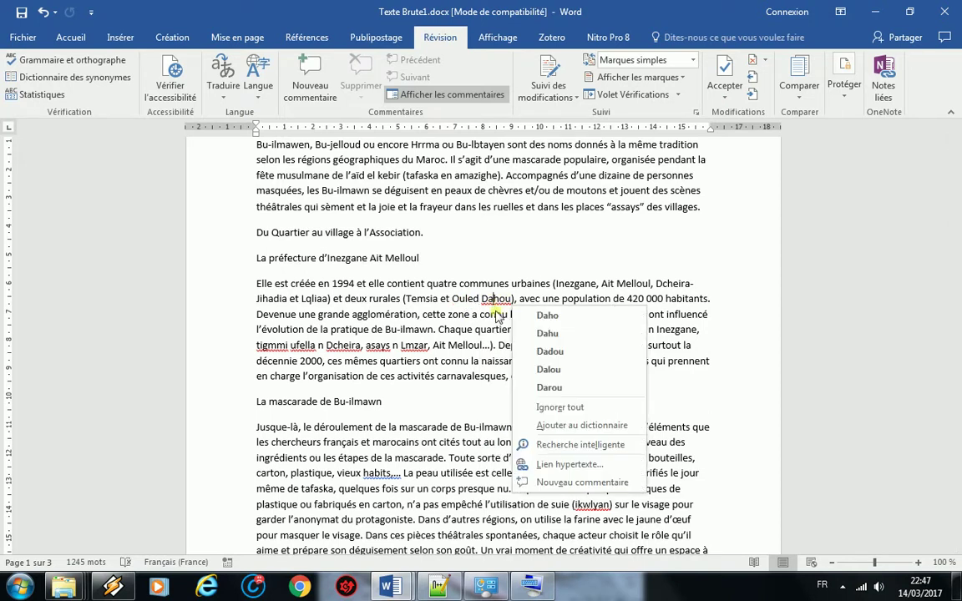
{"action": "left_click", "coordinate": [542, 406]}
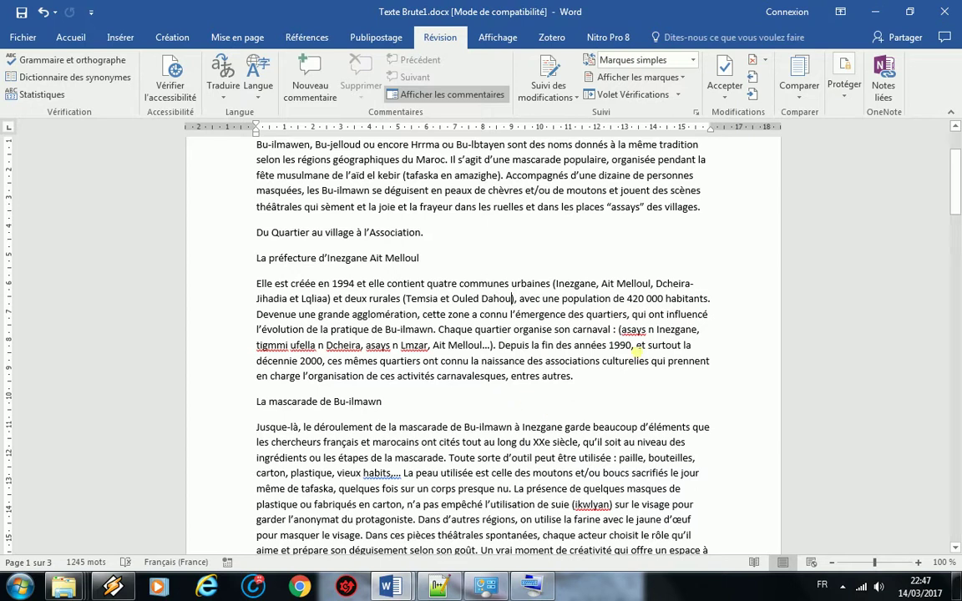
Ignore all spelling errors for "asays", "tigmmi" and "ufella" in the parenthesis listing the neighbourhood carnivals.
{"action": "right_click", "coordinate": [639, 336]}
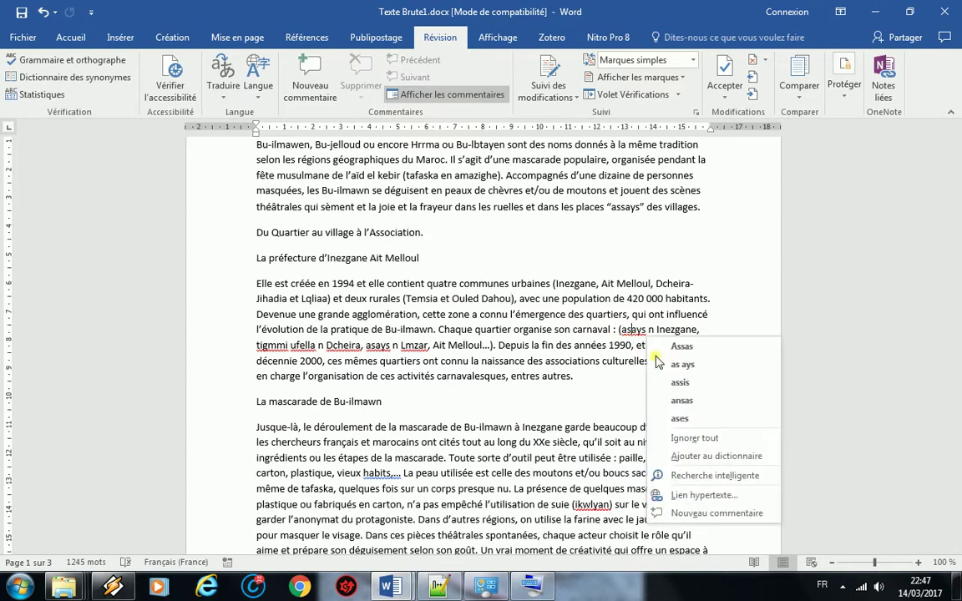
{"action": "left_click", "coordinate": [689, 437]}
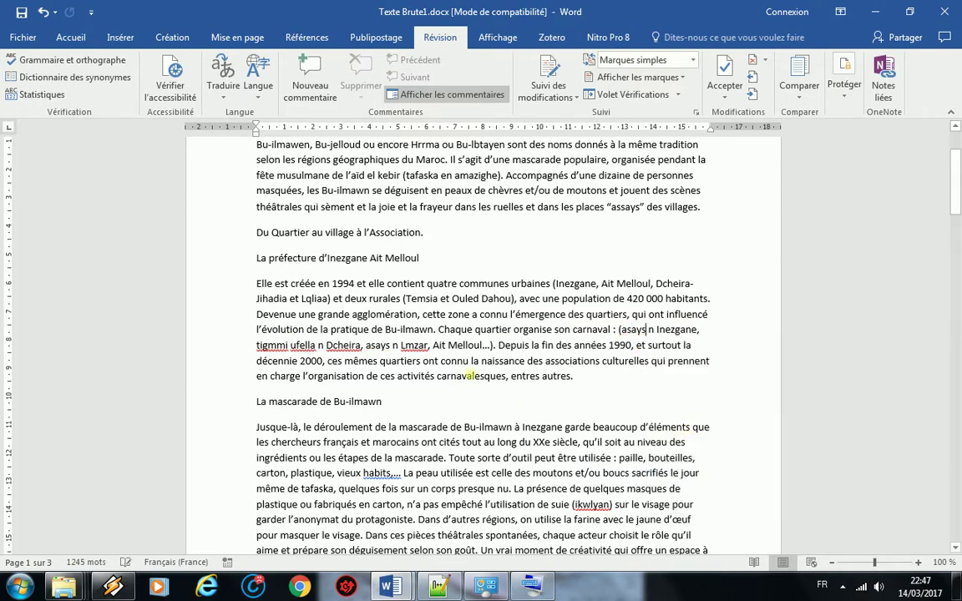
{"action": "right_click", "coordinate": [278, 344]}
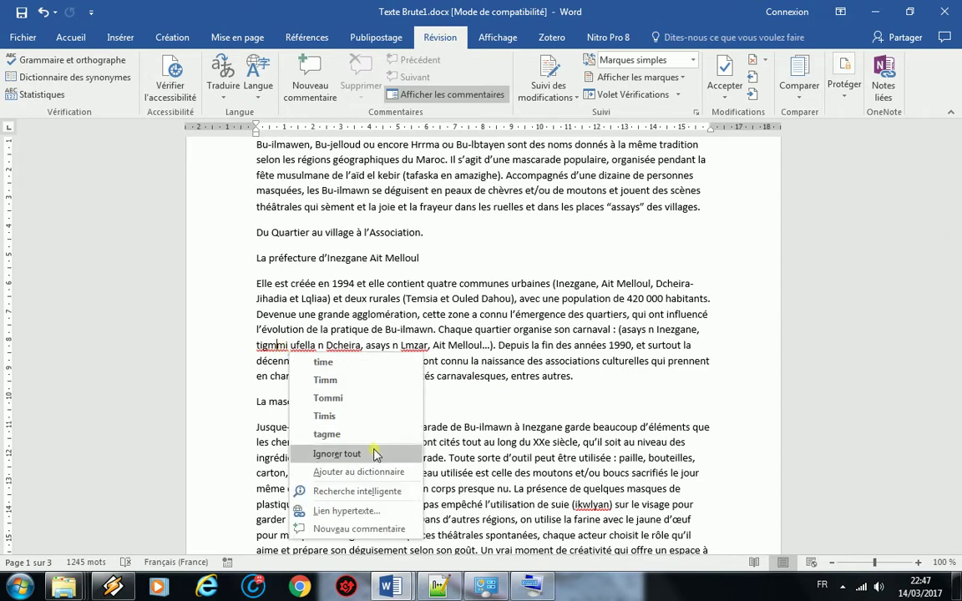
{"action": "left_click", "coordinate": [351, 454]}
{"action": "right_click", "coordinate": [305, 345]}
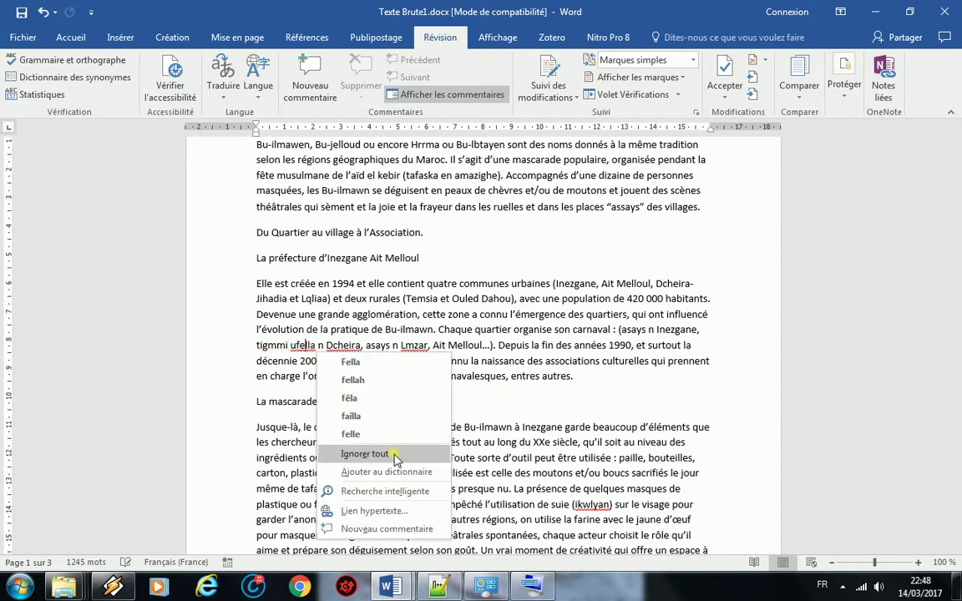
{"action": "left_click", "coordinate": [391, 453]}
Ignore all spelling errors for "Dcheira" and "Lmzar" in the parenthesis listing the neighbourhood carnivals.
{"action": "right_click", "coordinate": [343, 345]}
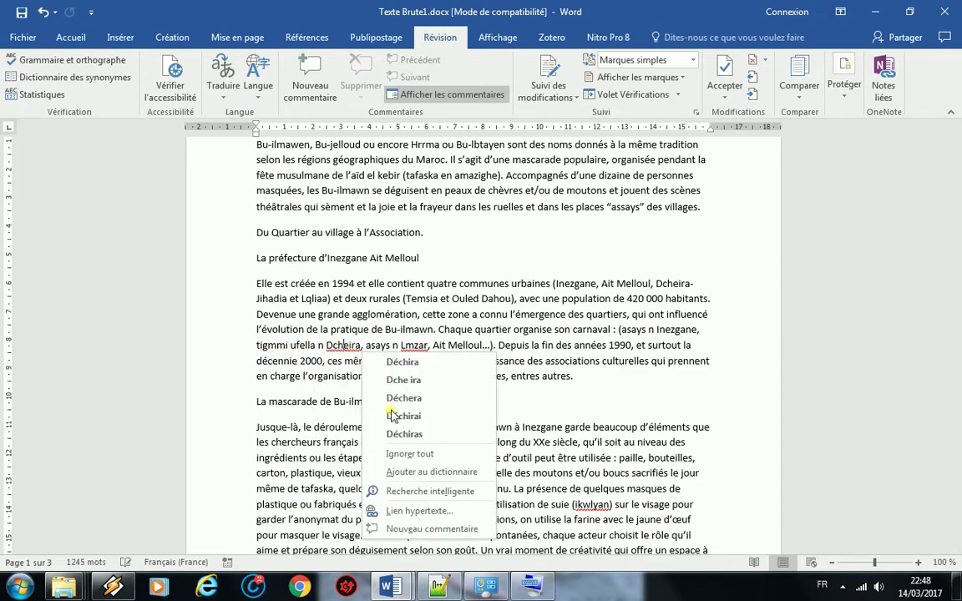
{"action": "left_click", "coordinate": [424, 454]}
{"action": "right_click", "coordinate": [415, 349]}
{"action": "left_click", "coordinate": [477, 451]}
Accept the spacing correction "habits, ..." and dismiss the spelling error on "ikwlyan" in the paragraph under "La mascarade de Bu-ilmawn".
{"action": "scroll", "coordinate": [415, 350], "scroll_direction": "down", "scroll_amount": 2}
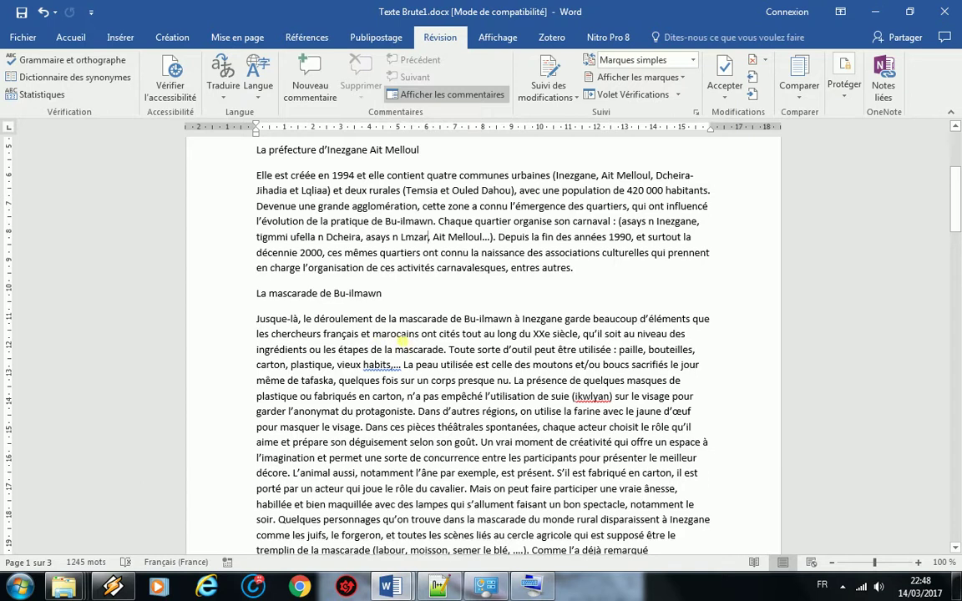
{"action": "scroll", "coordinate": [392, 345], "scroll_direction": "down", "scroll_amount": 1}
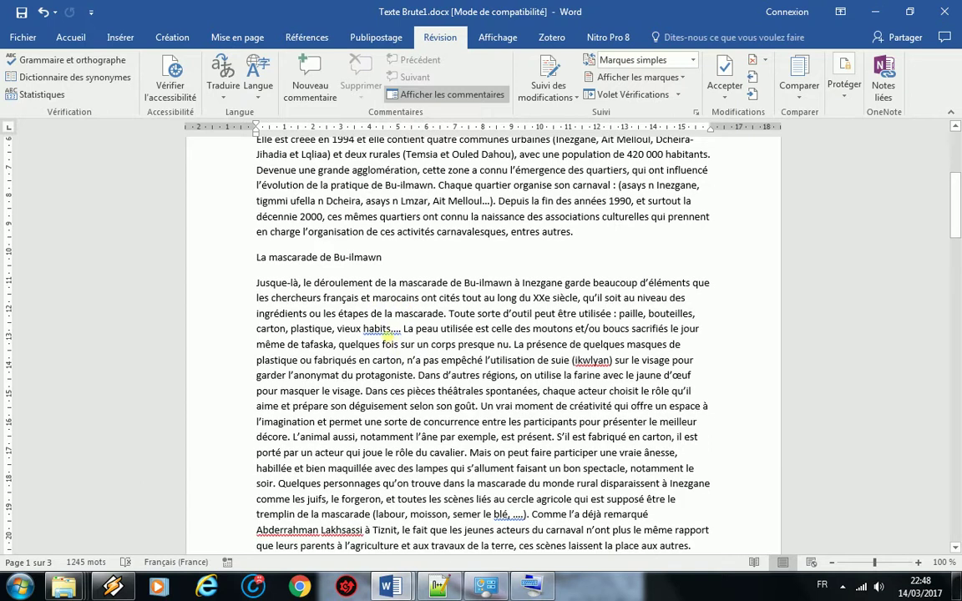
{"action": "right_click", "coordinate": [387, 332]}
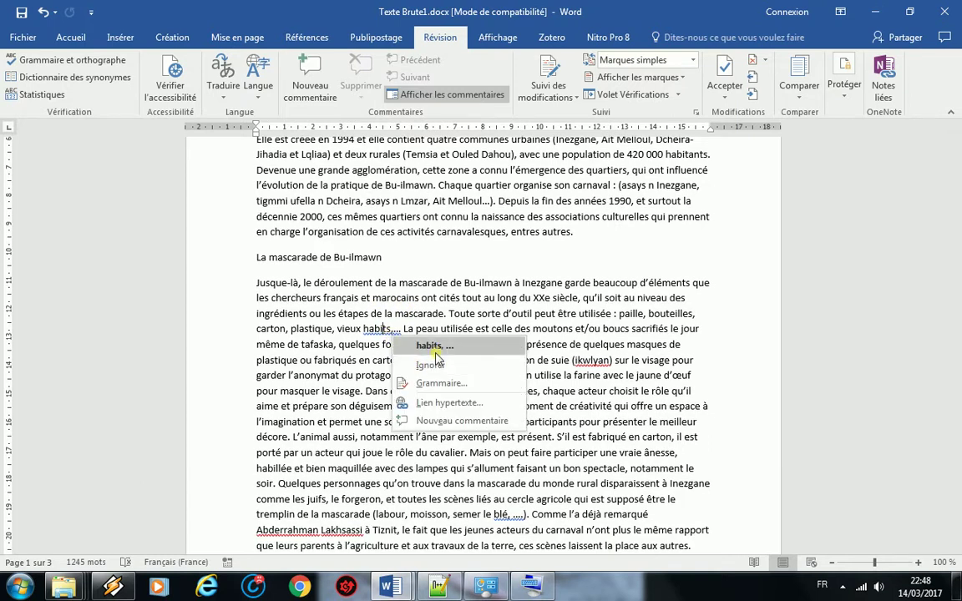
{"action": "left_click", "coordinate": [436, 345]}
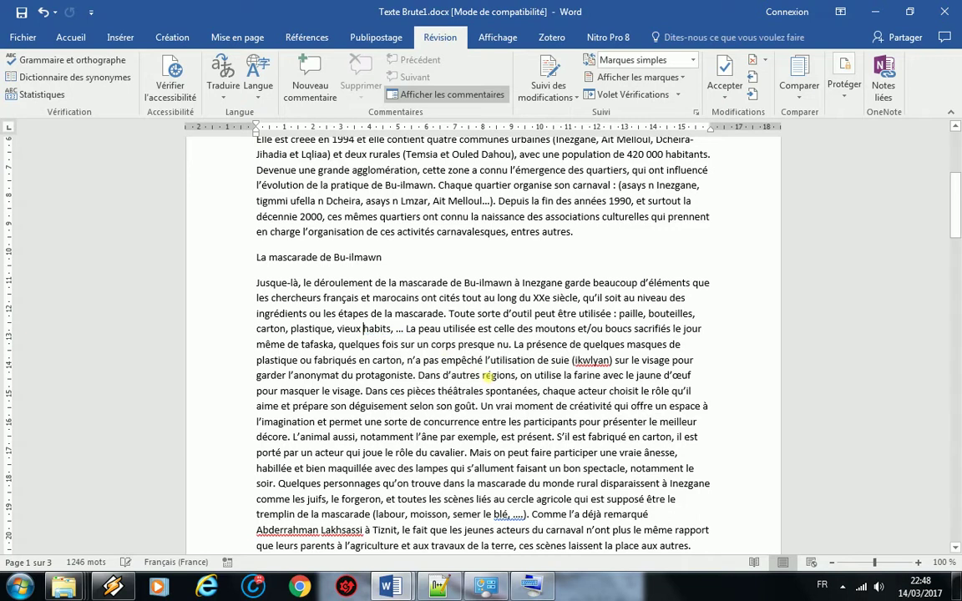
{"action": "right_click", "coordinate": [596, 367]}
{"action": "left_click", "coordinate": [557, 413]}
Accept the suggested spacing correction for "blé, ...." in the parenthesis beginning with "labour, moisson".
{"action": "scroll", "coordinate": [527, 380], "scroll_direction": "down", "scroll_amount": 2}
{"action": "scroll", "coordinate": [527, 380], "scroll_direction": "down", "scroll_amount": 2}
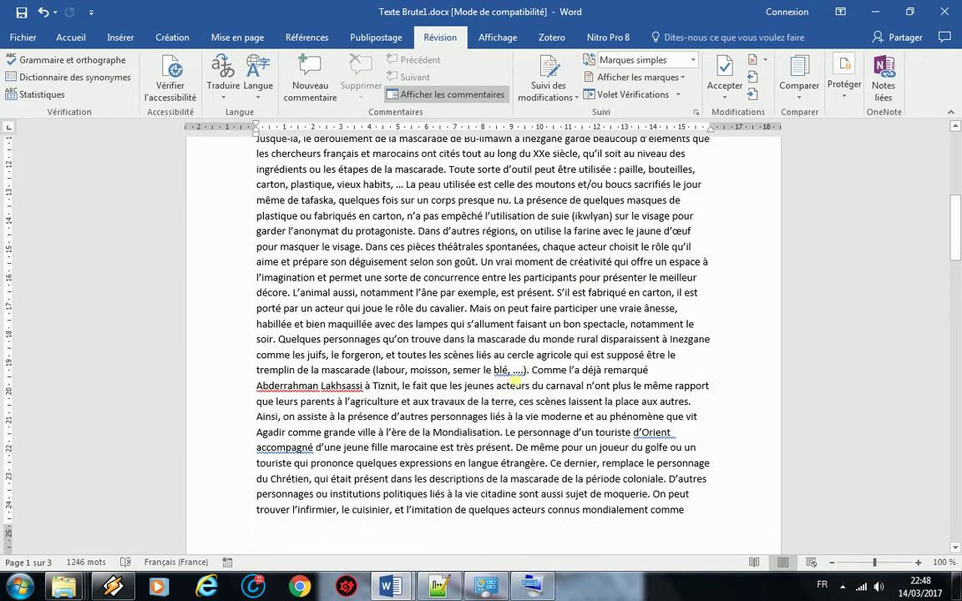
{"action": "right_click", "coordinate": [519, 372]}
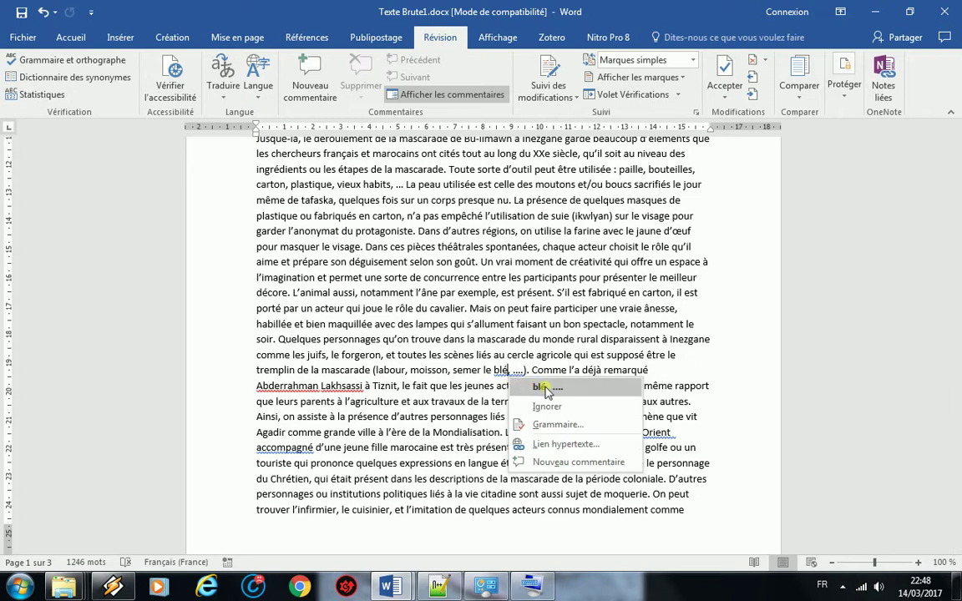
{"action": "left_click", "coordinate": [541, 384]}
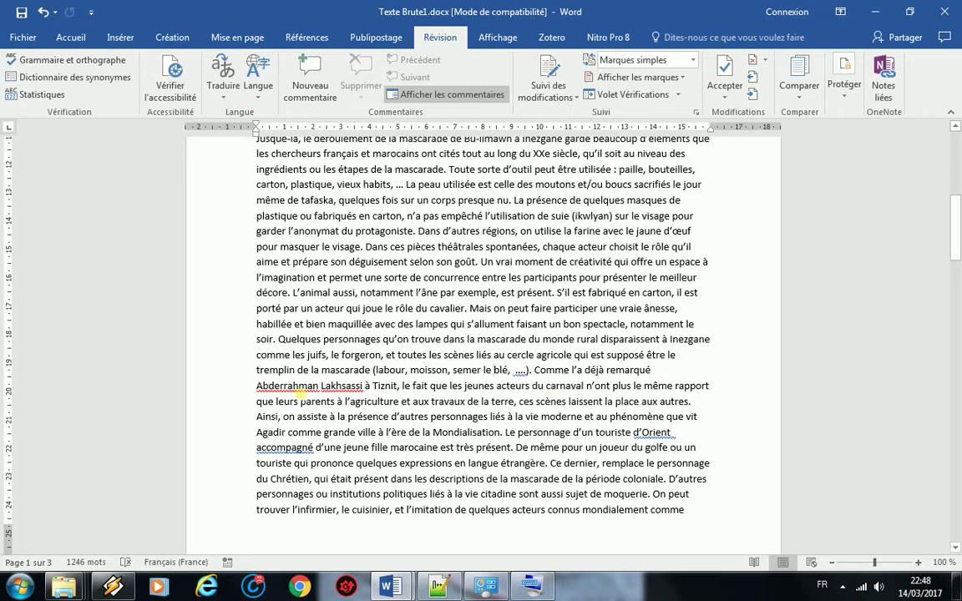
Ignore all spelling errors for the researcher's first and last name before "à Tiznit".
{"action": "right_click", "coordinate": [292, 387]}
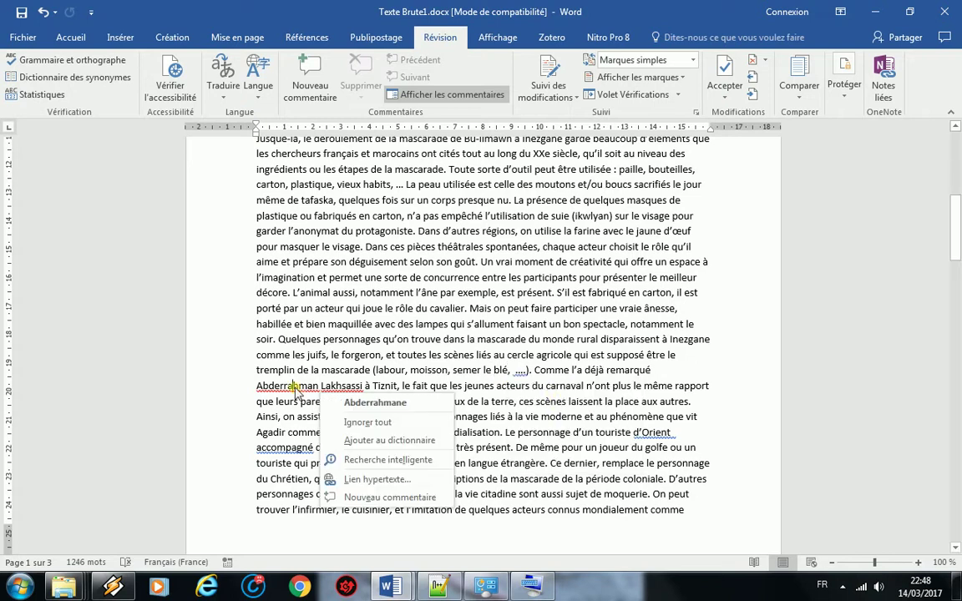
{"action": "left_click", "coordinate": [387, 423]}
{"action": "right_click", "coordinate": [347, 387]}
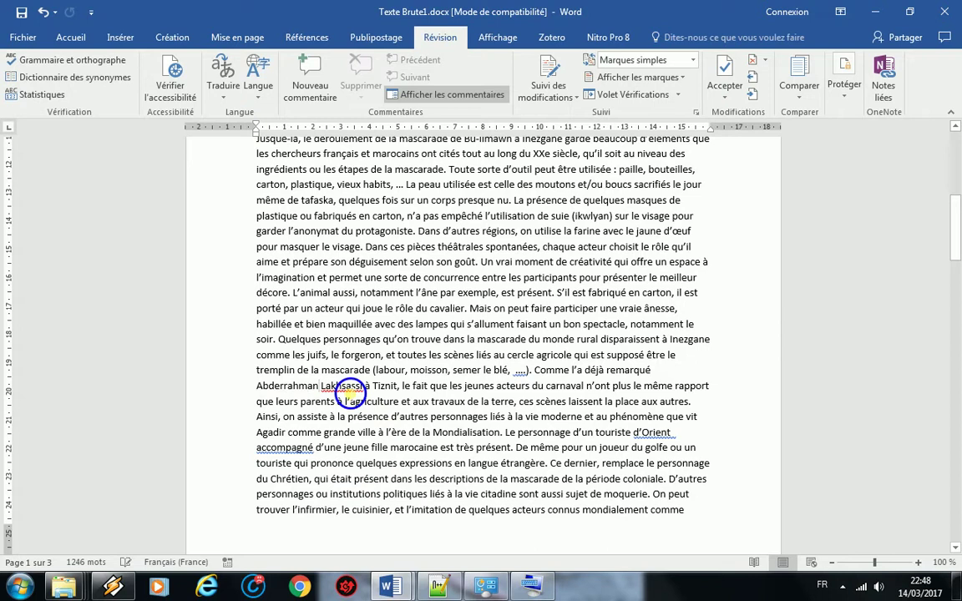
Accept the remaining punctuation and spacing suggestions after "semer le" so the parenthesis ends with "blé, ...".
{"action": "right_click", "coordinate": [531, 376]}
{"action": "left_click", "coordinate": [566, 391]}
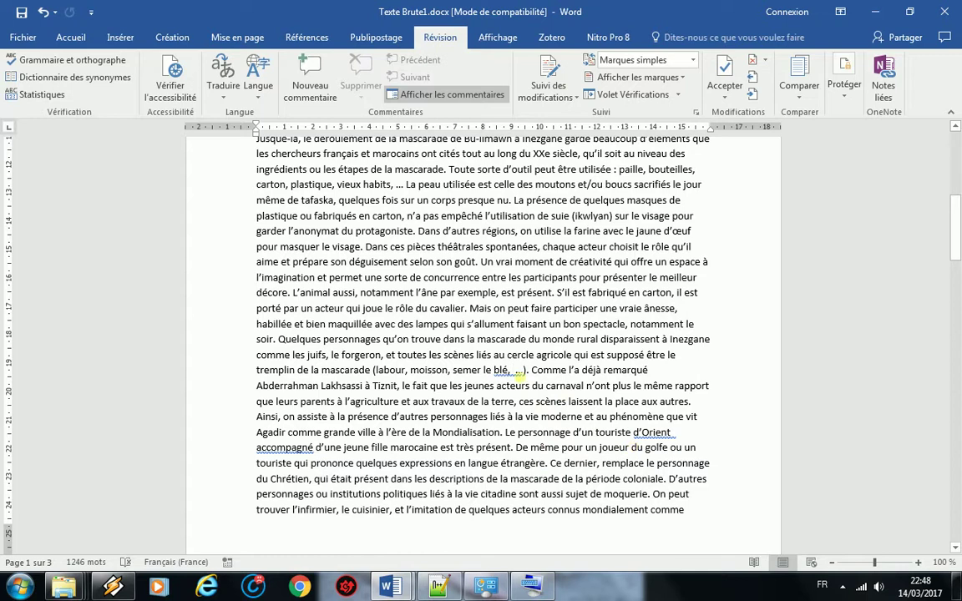
{"action": "right_click", "coordinate": [533, 381]}
{"action": "left_click", "coordinate": [561, 387]}
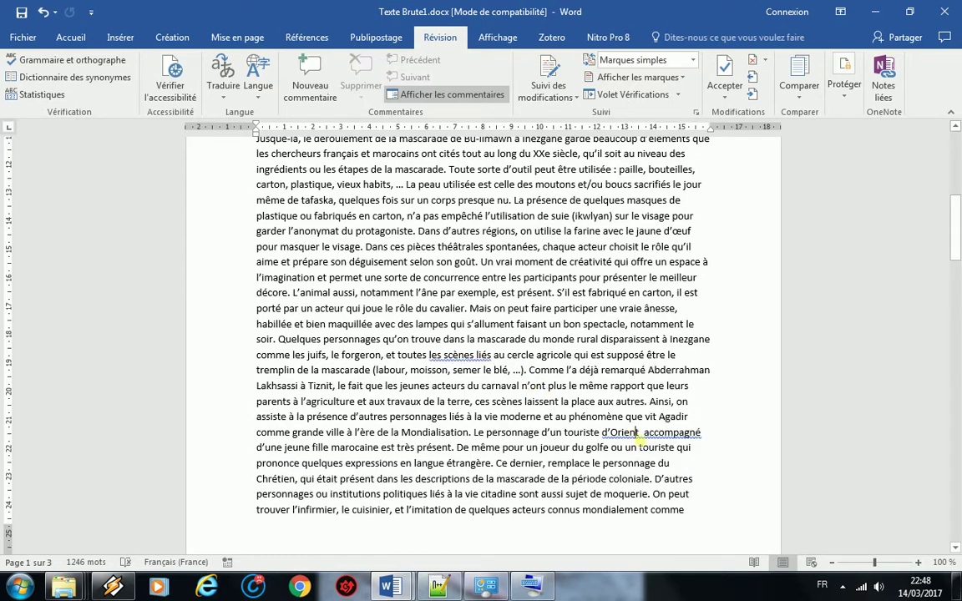
Accept the spacing correction "d'Orient accompagné" and the agreement correction "les scènes liées" in the mascarade paragraph.
{"action": "right_click", "coordinate": [638, 440]}
{"action": "left_click", "coordinate": [668, 446]}
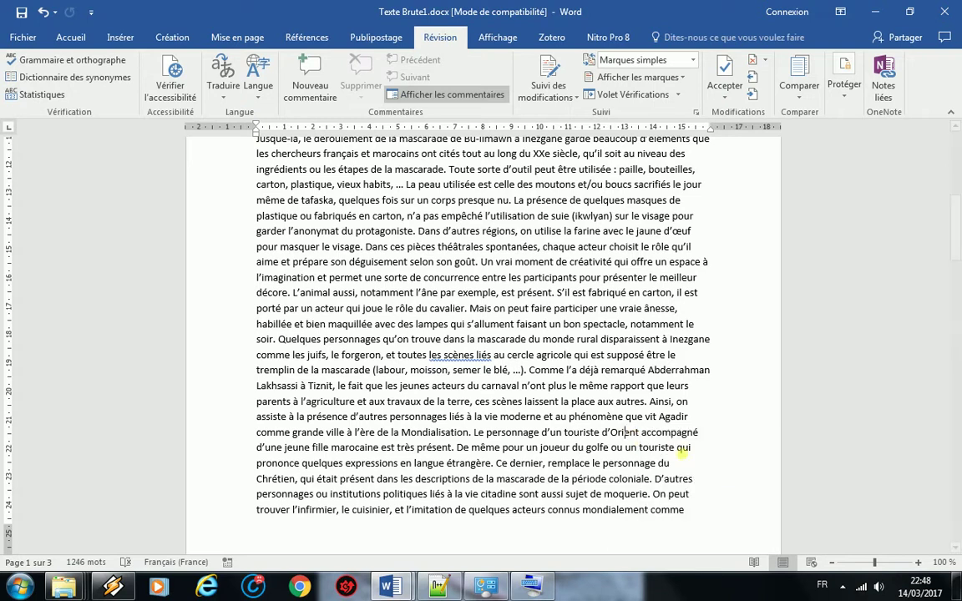
{"action": "right_click", "coordinate": [473, 357]}
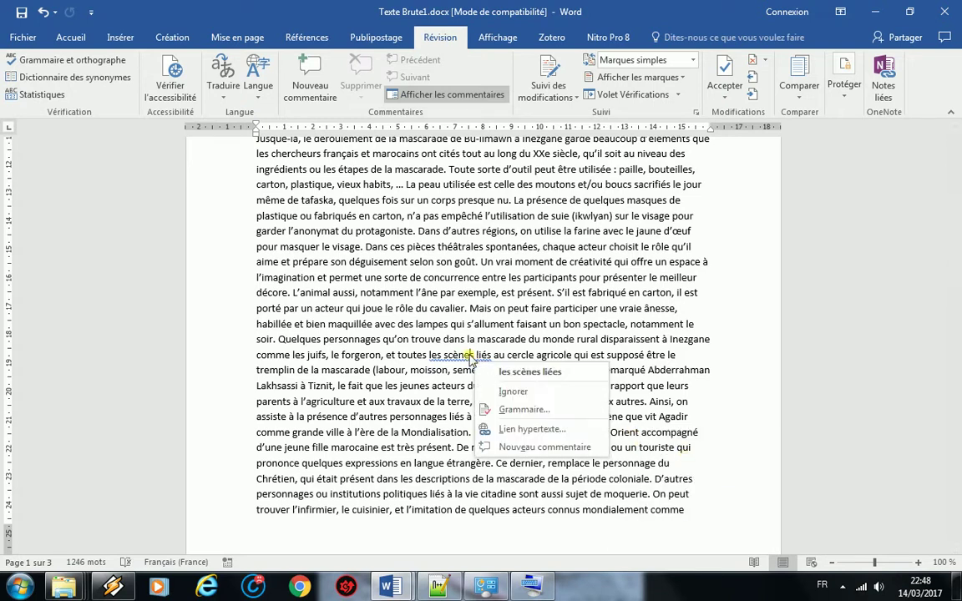
{"action": "left_click", "coordinate": [558, 376]}
Ignore all spelling errors for "udmawn" and correct "Juqu'ici" to "Jusqu'ici" in the paragraph beginning with "Rambo ou Charlie Chaplin".
{"action": "scroll", "coordinate": [438, 357], "scroll_direction": "down", "scroll_amount": 10}
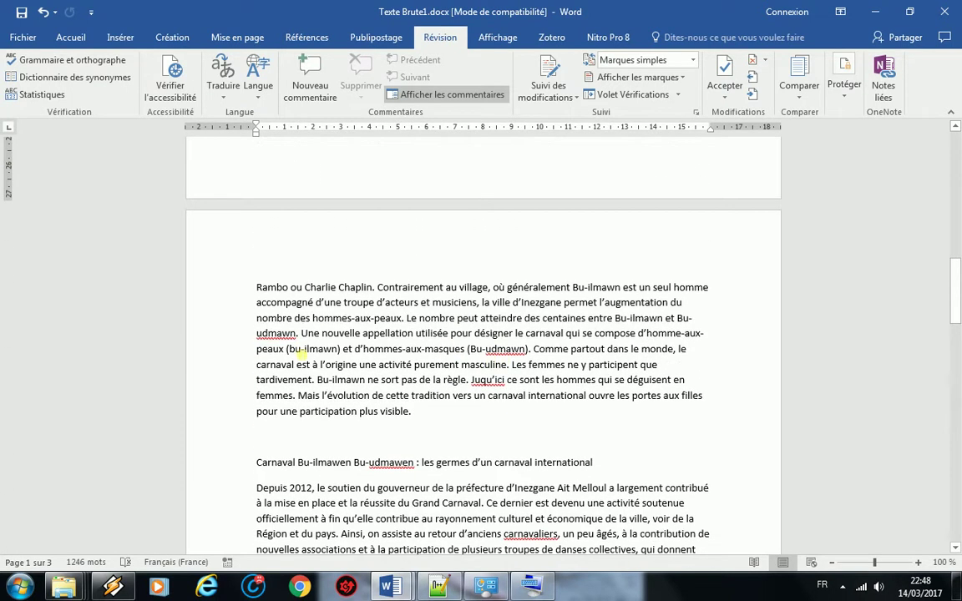
{"action": "right_click", "coordinate": [284, 339]}
{"action": "left_click", "coordinate": [380, 369]}
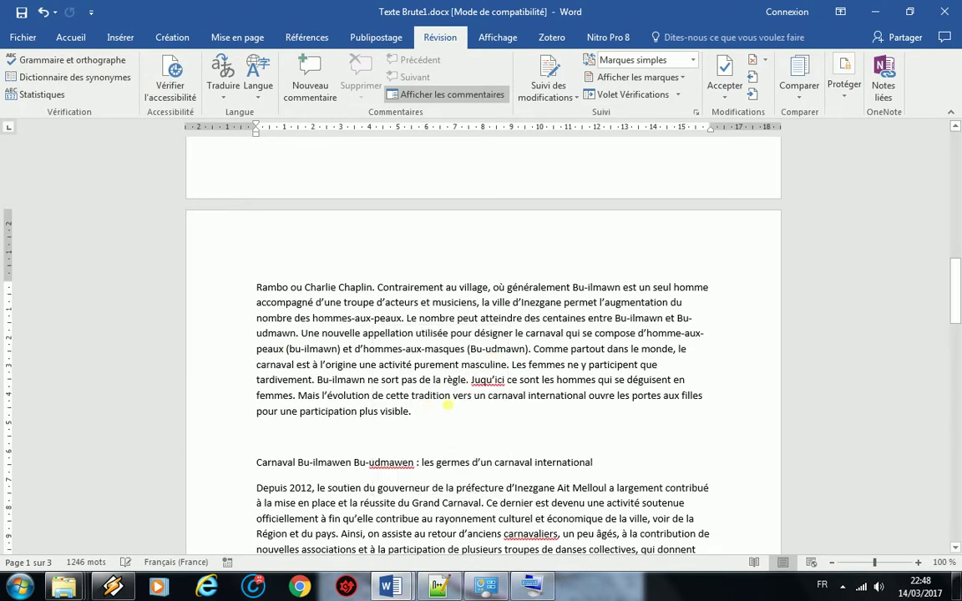
{"action": "right_click", "coordinate": [498, 382]}
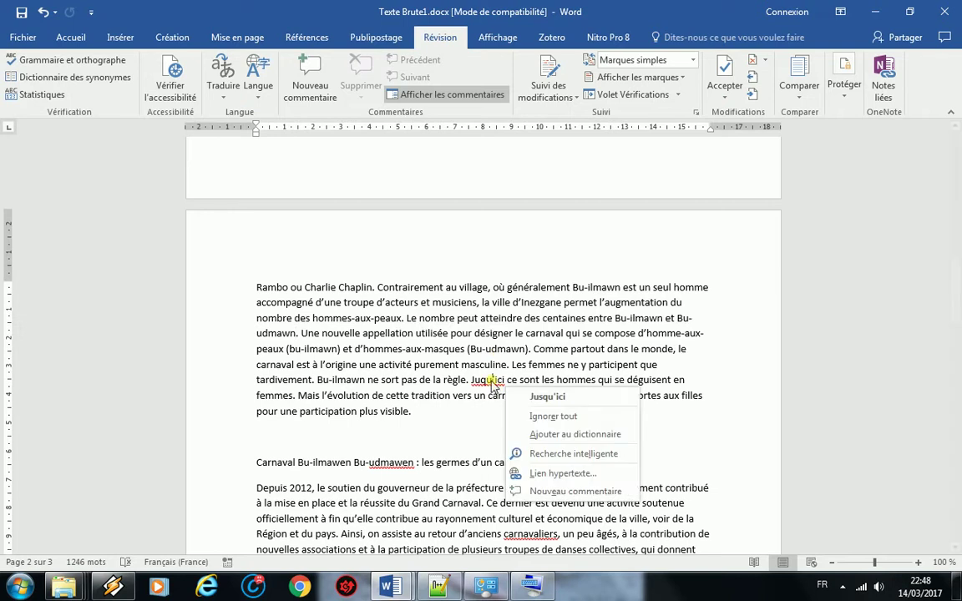
{"action": "left_click", "coordinate": [492, 394]}
Ignore all spelling errors for "udmawen" in the heading "Carnaval Bu-ilmawen Bu-udmawen : les germes d'un carnaval international".
{"action": "scroll", "coordinate": [418, 354], "scroll_direction": "down", "scroll_amount": 3}
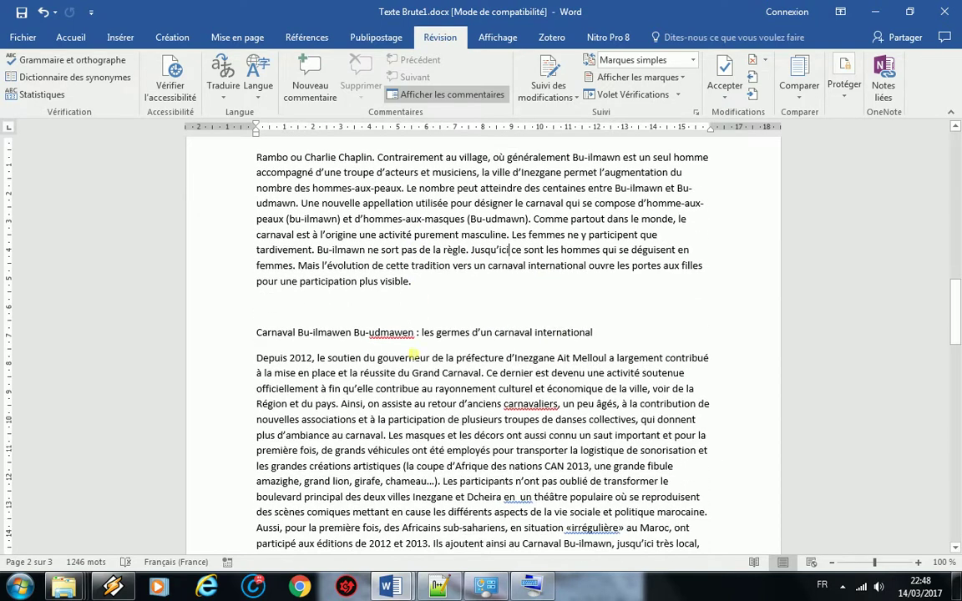
{"action": "right_click", "coordinate": [398, 327]}
{"action": "left_click", "coordinate": [399, 352]}
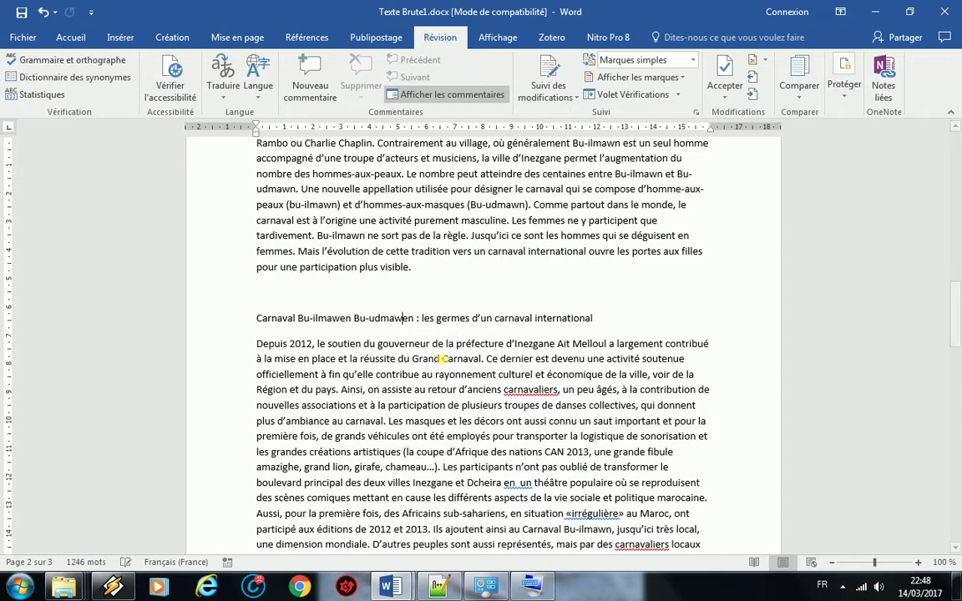
Check how "carnavaliers" is spelled in section III of the model Vers un carnaval international.docx, and return to Texte Brute1.docx.
{"action": "scroll", "coordinate": [442, 362], "scroll_direction": "down", "scroll_amount": 1}
{"action": "scroll", "coordinate": [445, 361], "scroll_direction": "down", "scroll_amount": 1}
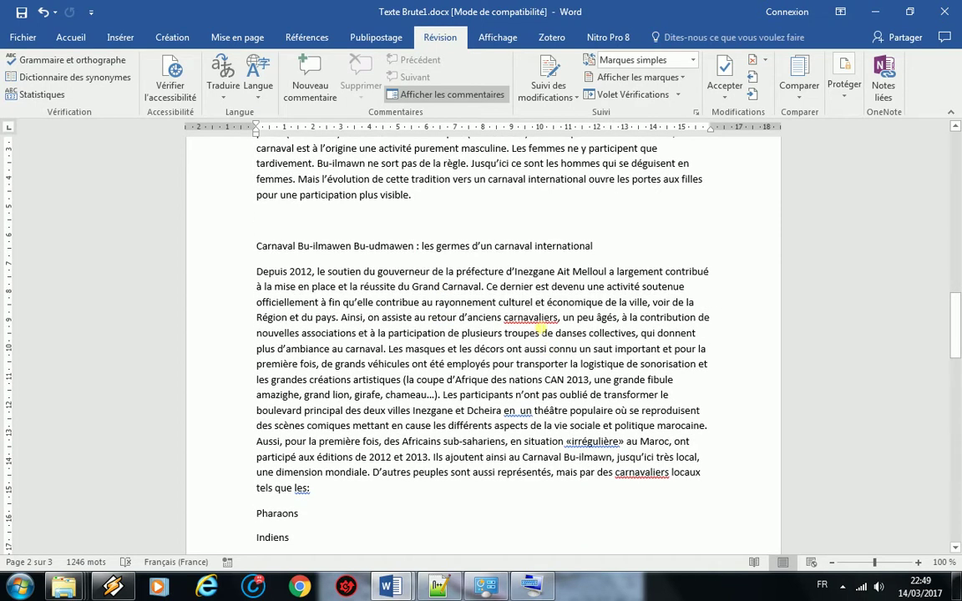
{"action": "right_click", "coordinate": [535, 320]}
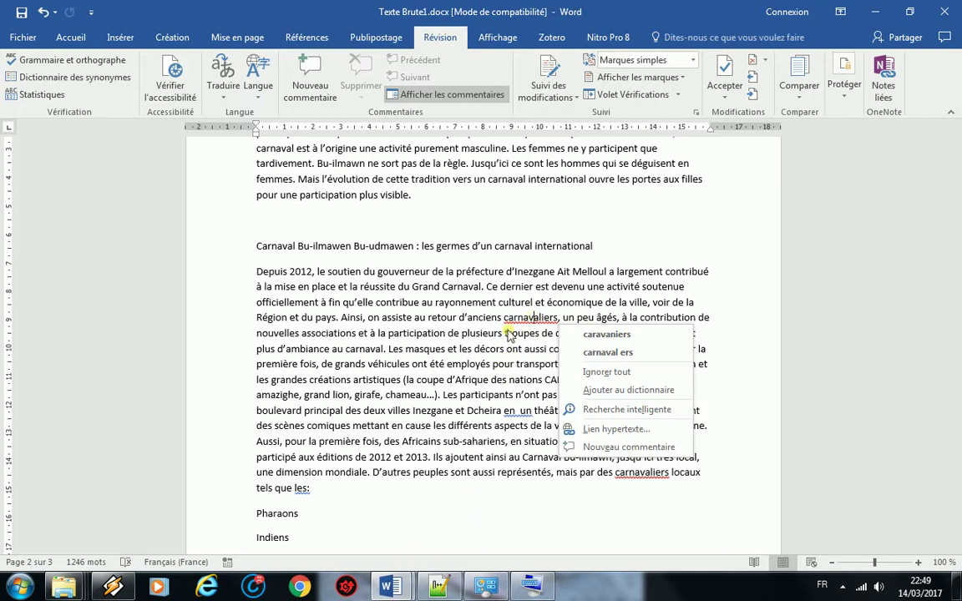
{"action": "mouse_move", "coordinate": [389, 587]}
{"action": "left_click", "coordinate": [422, 500]}
{"action": "scroll", "coordinate": [315, 424], "scroll_direction": "down", "scroll_amount": 1}
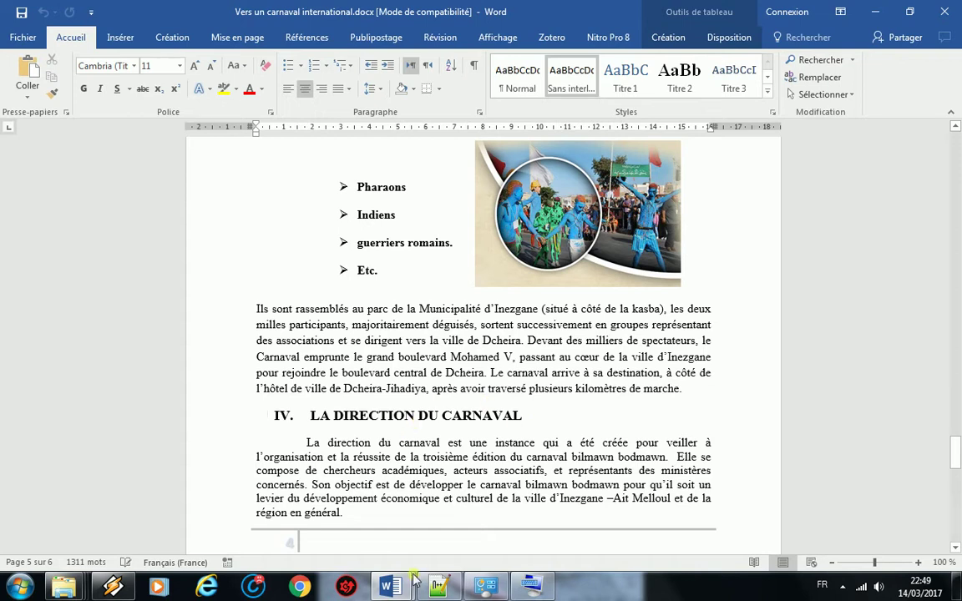
{"action": "mouse_move", "coordinate": [389, 584]}
{"action": "left_click", "coordinate": [275, 343]}
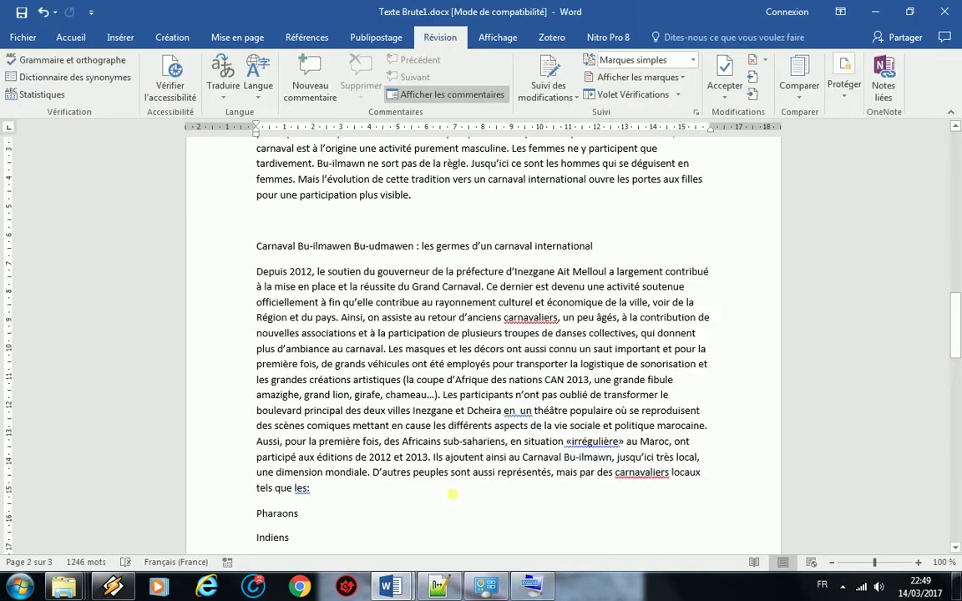
{"action": "mouse_move", "coordinate": [389, 587]}
{"action": "left_click", "coordinate": [474, 513]}
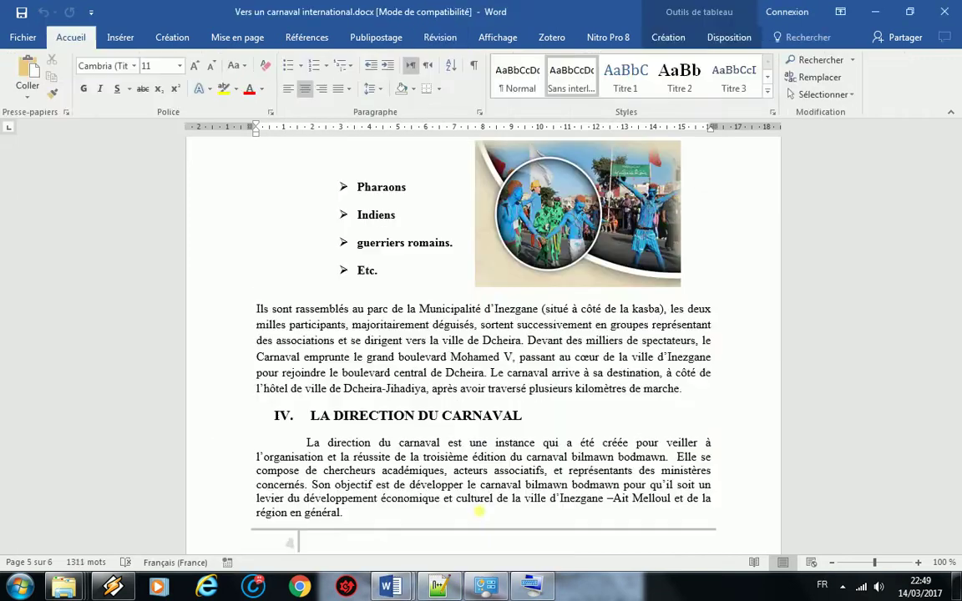
{"action": "scroll", "coordinate": [546, 427], "scroll_direction": "up", "scroll_amount": 1}
{"action": "key", "text": "alt+Tab"}
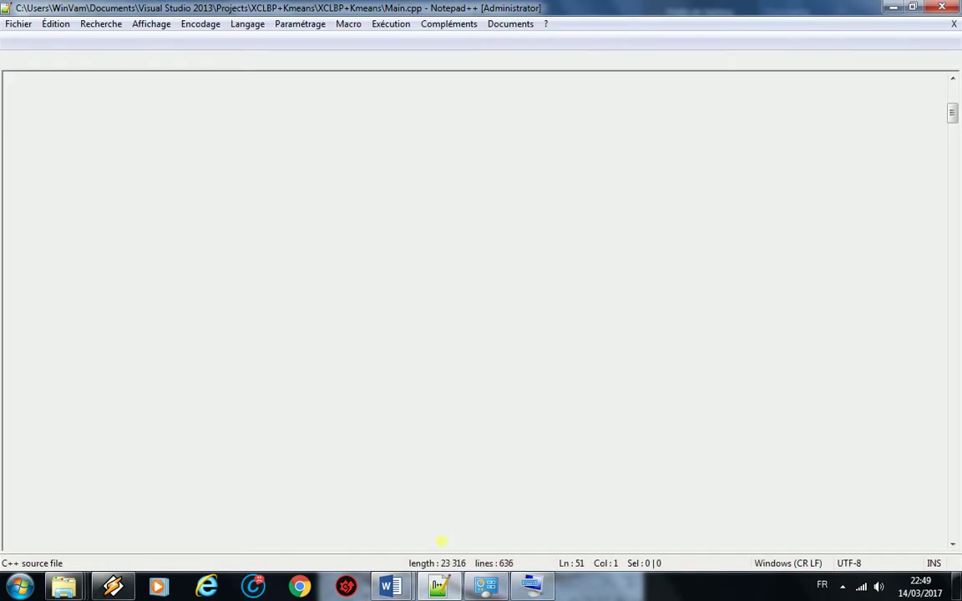
{"action": "mouse_move", "coordinate": [409, 570]}
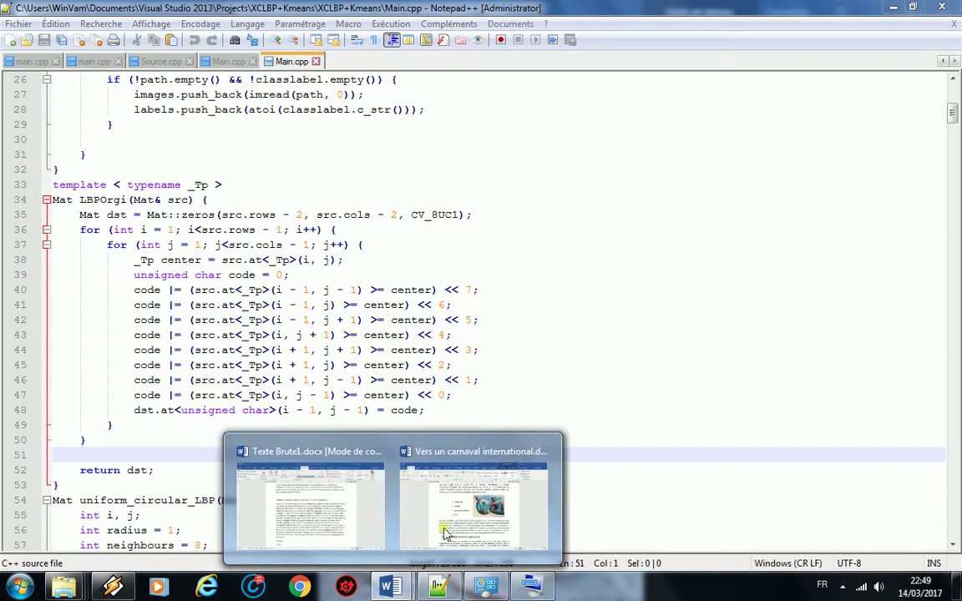
{"action": "left_click", "coordinate": [430, 478]}
{"action": "scroll", "coordinate": [496, 485], "scroll_direction": "up", "scroll_amount": 6}
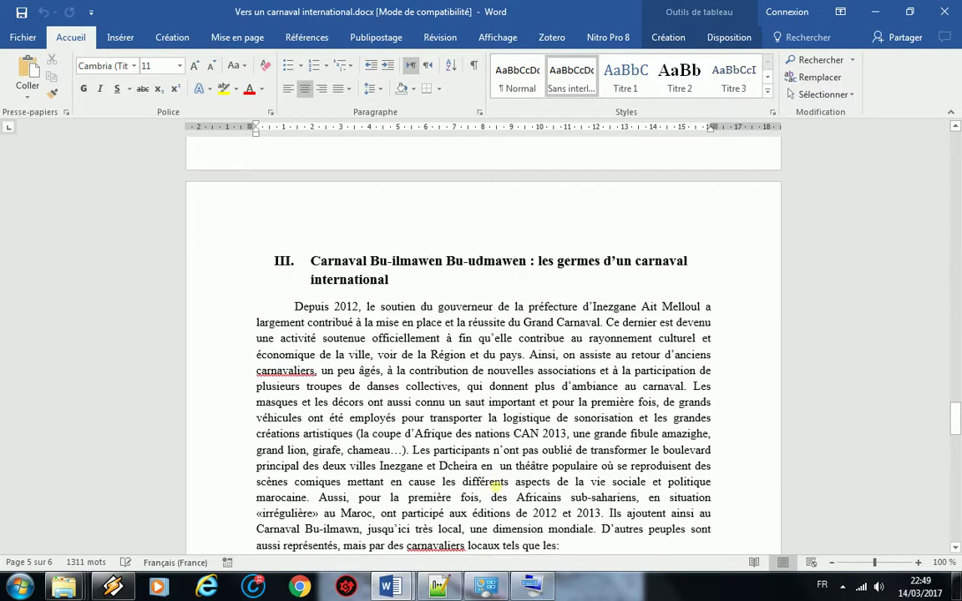
{"action": "scroll", "coordinate": [498, 484], "scroll_direction": "up", "scroll_amount": 1}
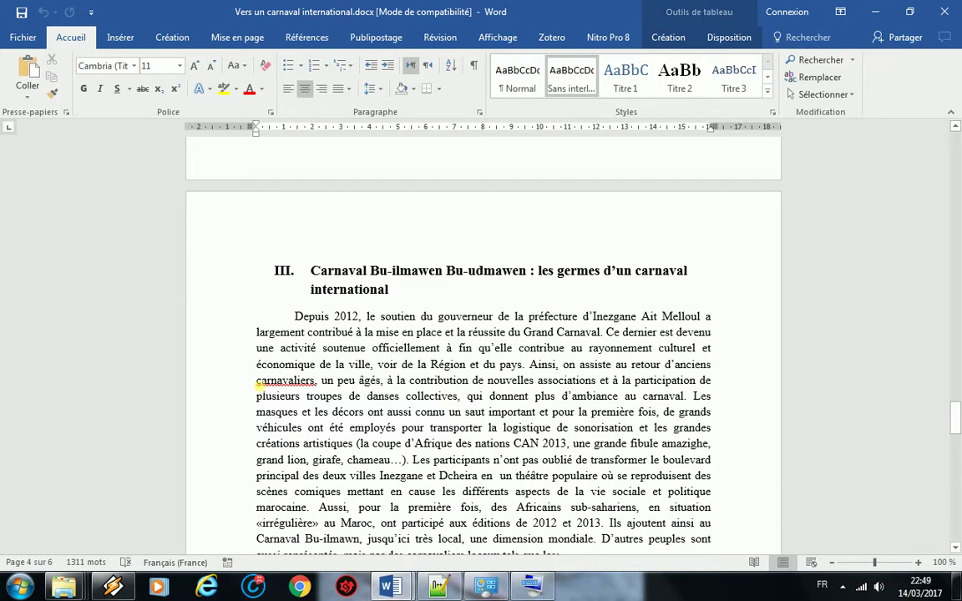
{"action": "left_click_drag", "start_coordinate": [257, 382], "coordinate": [276, 384]}
{"action": "mouse_move", "coordinate": [403, 591]}
{"action": "left_click", "coordinate": [266, 493]}
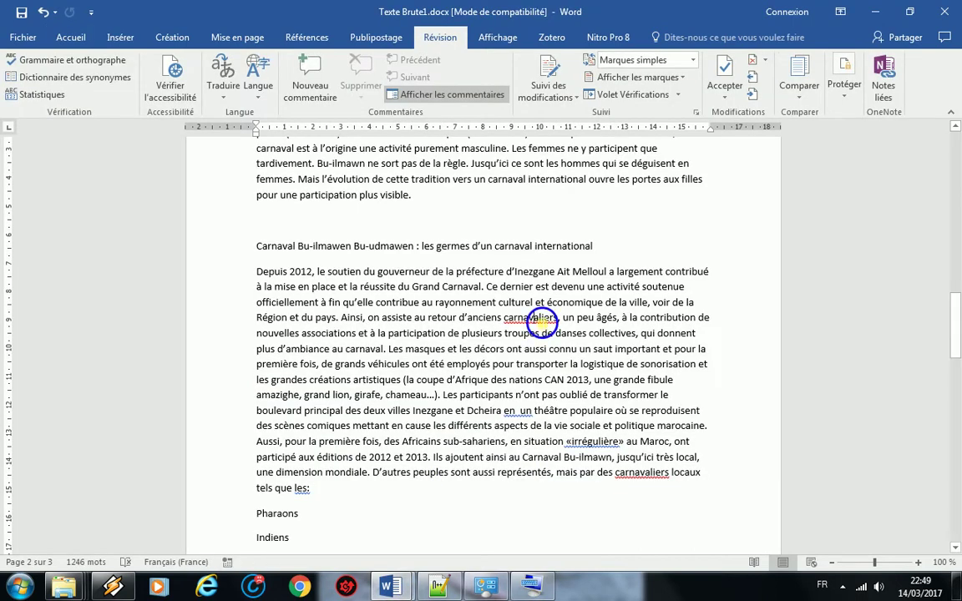
Ignore all spelling errors for "carnavaliers" and accept the spacing correction "en un" in the paragraph beginning with "Depuis 2012".
{"action": "right_click", "coordinate": [532, 318]}
{"action": "left_click", "coordinate": [624, 365]}
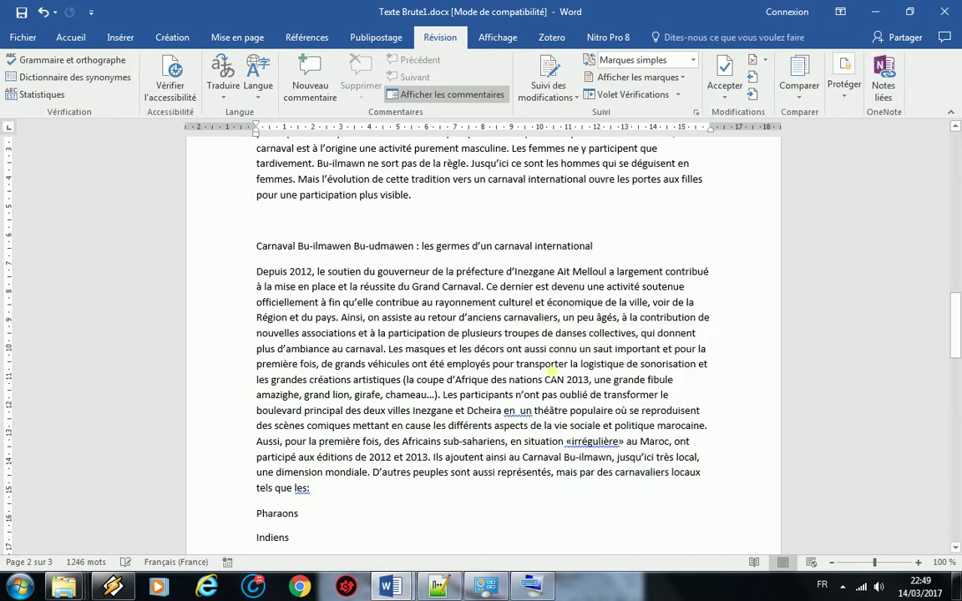
{"action": "right_click", "coordinate": [522, 420]}
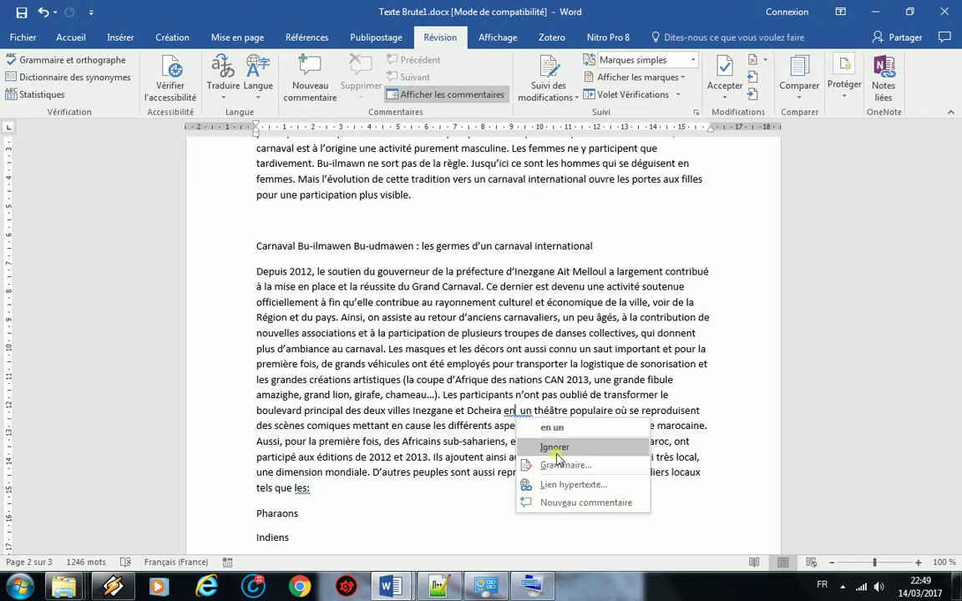
{"action": "left_click", "coordinate": [498, 385]}
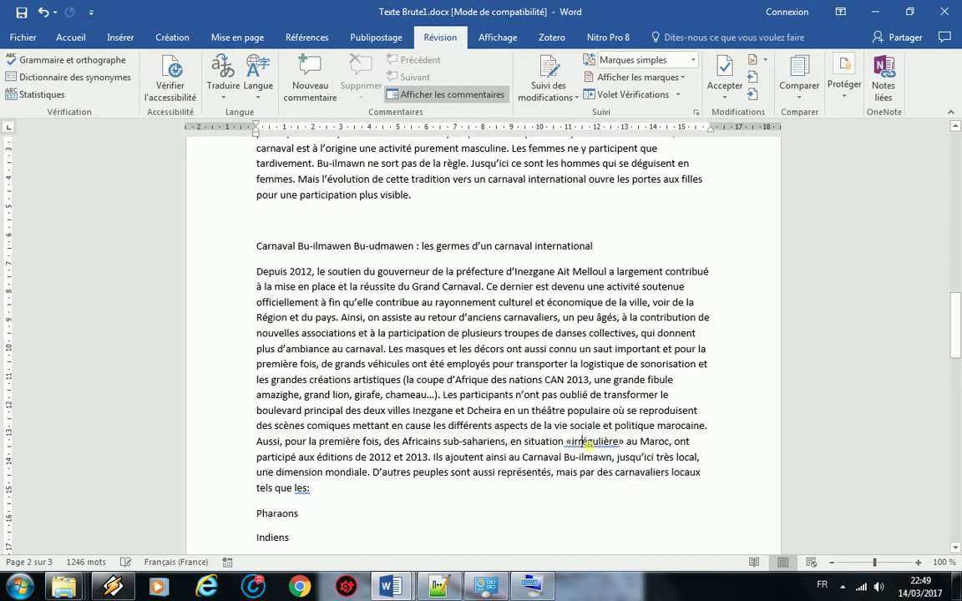
Accept the suggested spacing inside both quotation marks around "irrégulière".
{"action": "right_click", "coordinate": [582, 441]}
{"action": "left_click", "coordinate": [622, 452]}
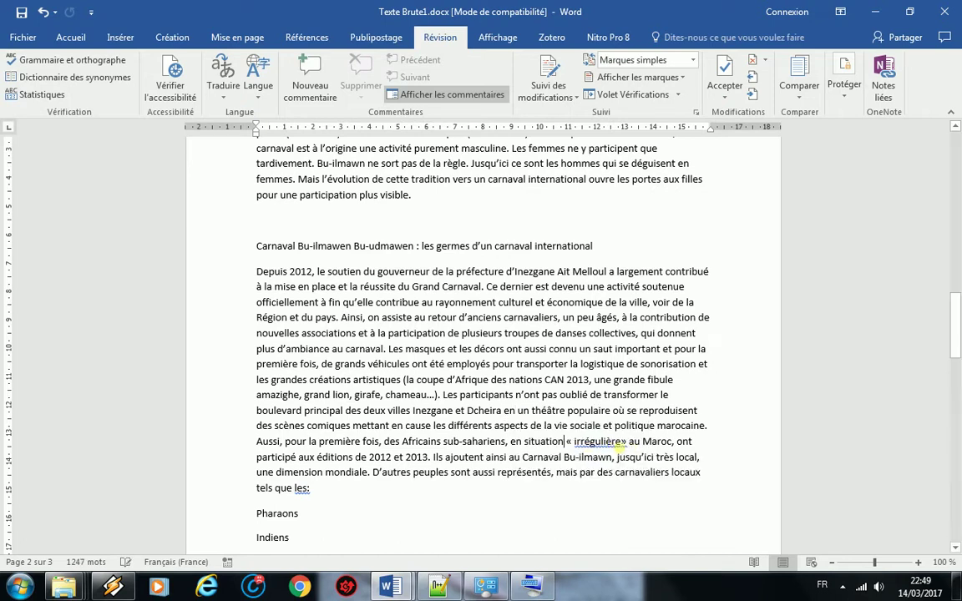
{"action": "right_click", "coordinate": [622, 445]}
{"action": "left_click", "coordinate": [625, 457]}
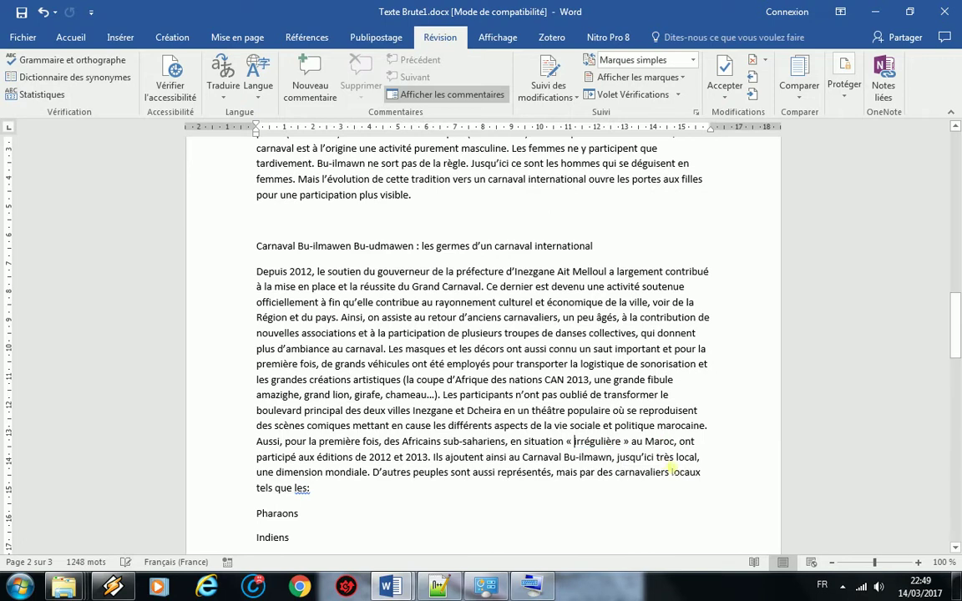
Accept the spacing correction "les :" before the list and the capitalised "Guerriers" in the list item "guerriers romains".
{"action": "scroll", "coordinate": [418, 351], "scroll_direction": "down", "scroll_amount": 1}
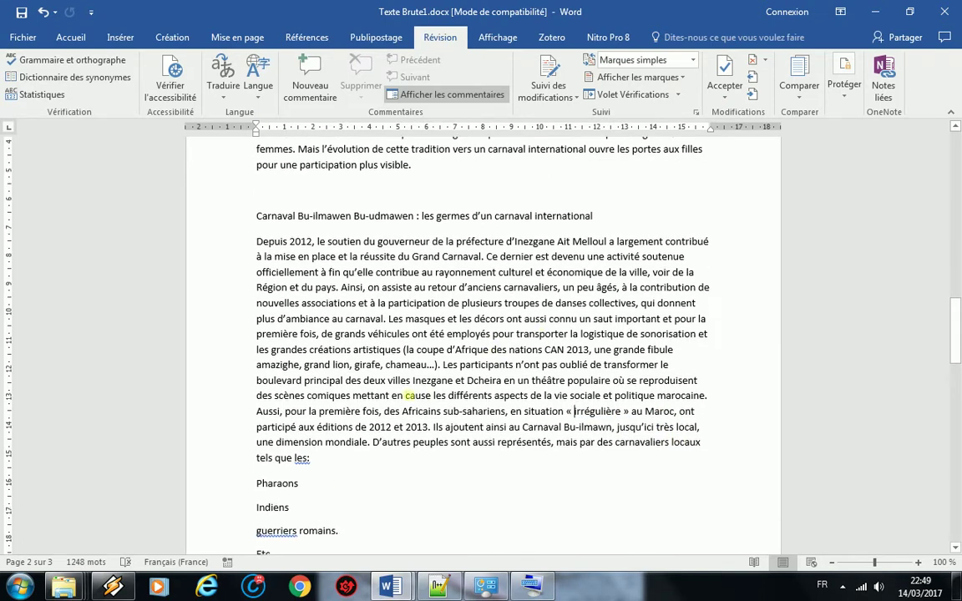
{"action": "right_click", "coordinate": [306, 453]}
{"action": "left_click", "coordinate": [339, 407]}
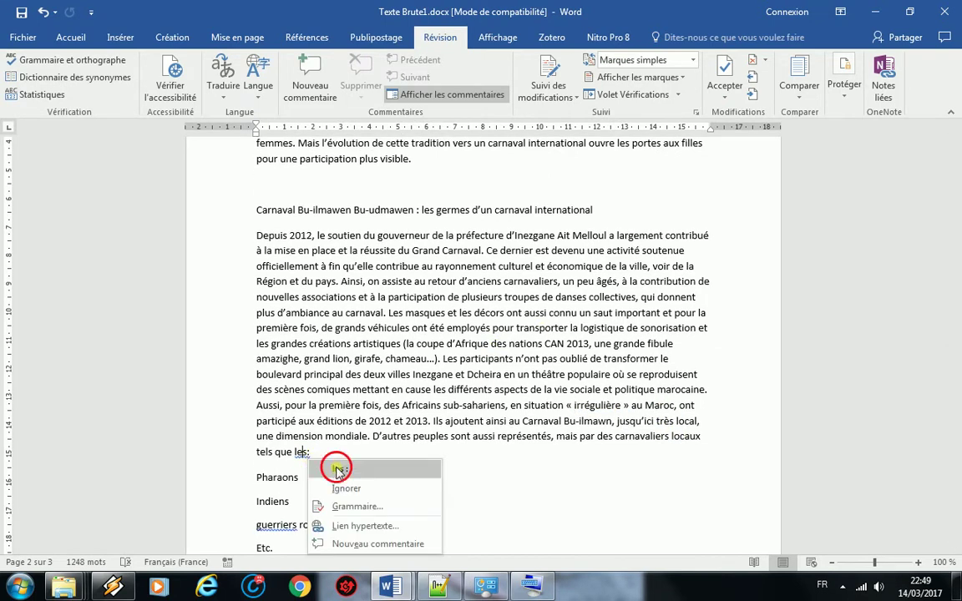
{"action": "scroll", "coordinate": [351, 440], "scroll_direction": "down", "scroll_amount": 3}
{"action": "right_click", "coordinate": [290, 418]}
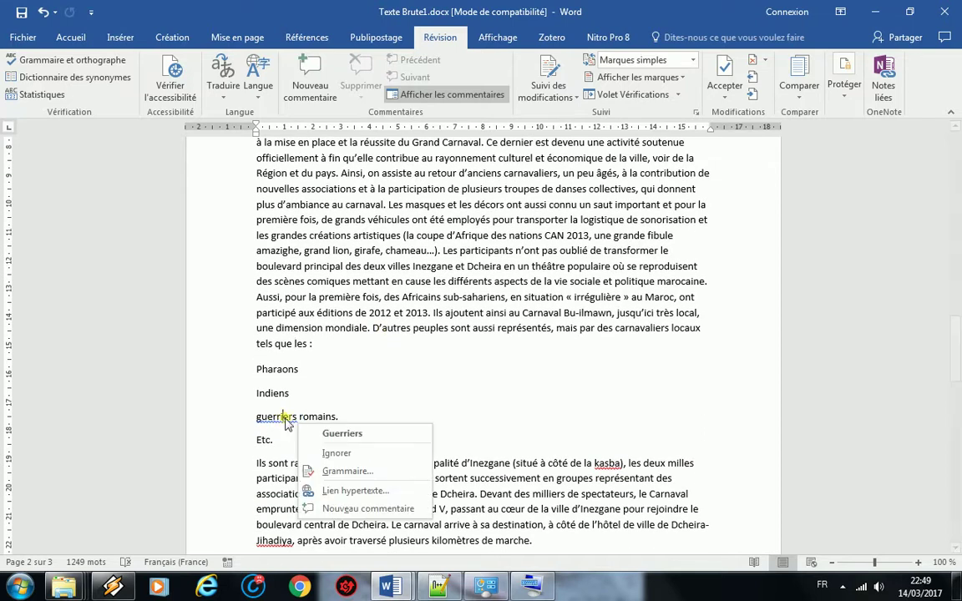
{"action": "left_click", "coordinate": [334, 432]}
Correct "kasba" to "kasbah" and ignore all spelling errors for "Jihadiya" in the paragraph beginning with "Ils sont rassemblés".
{"action": "scroll", "coordinate": [460, 398], "scroll_direction": "down", "scroll_amount": 4}
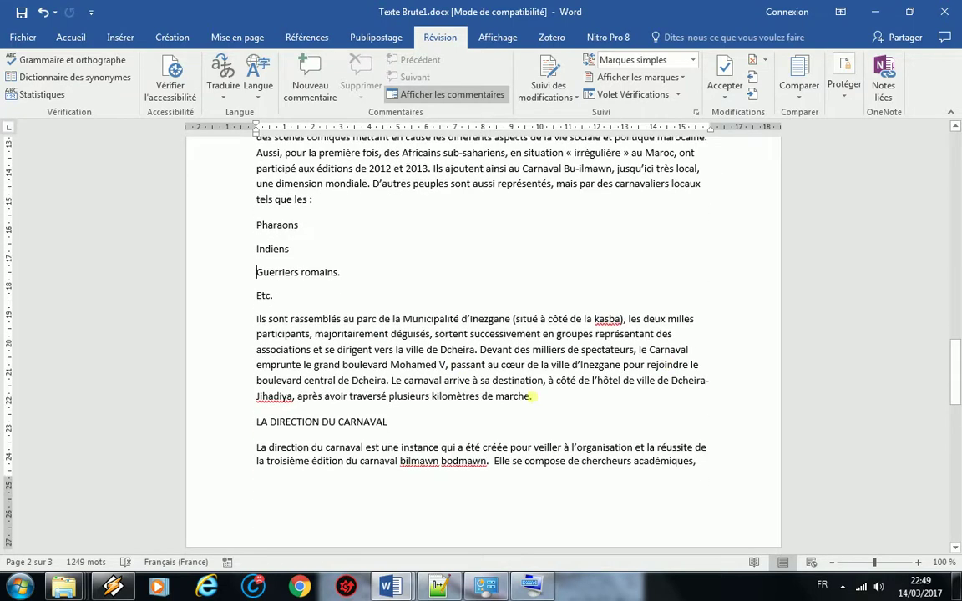
{"action": "right_click", "coordinate": [598, 320]}
{"action": "left_click", "coordinate": [708, 394]}
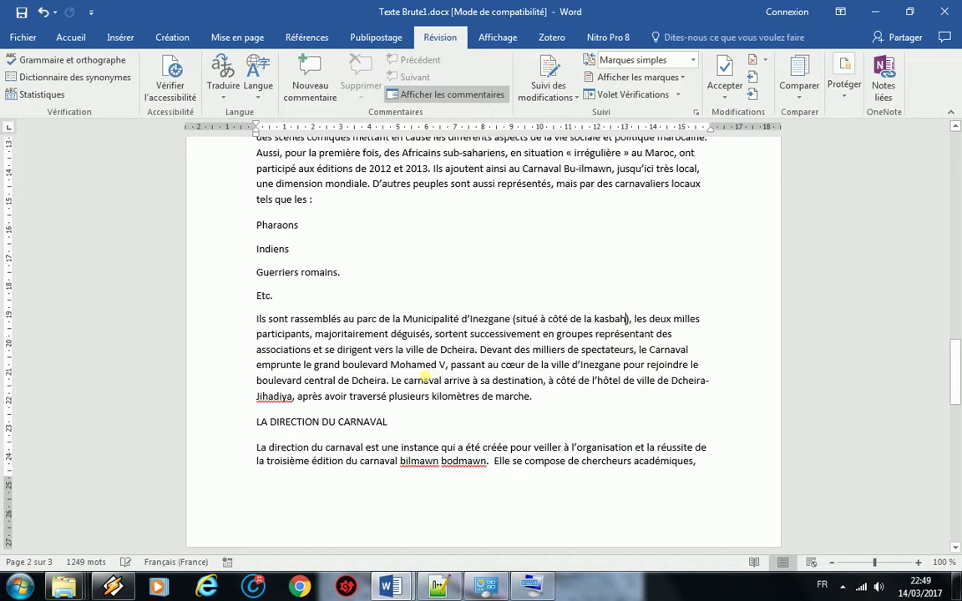
{"action": "right_click", "coordinate": [290, 397]}
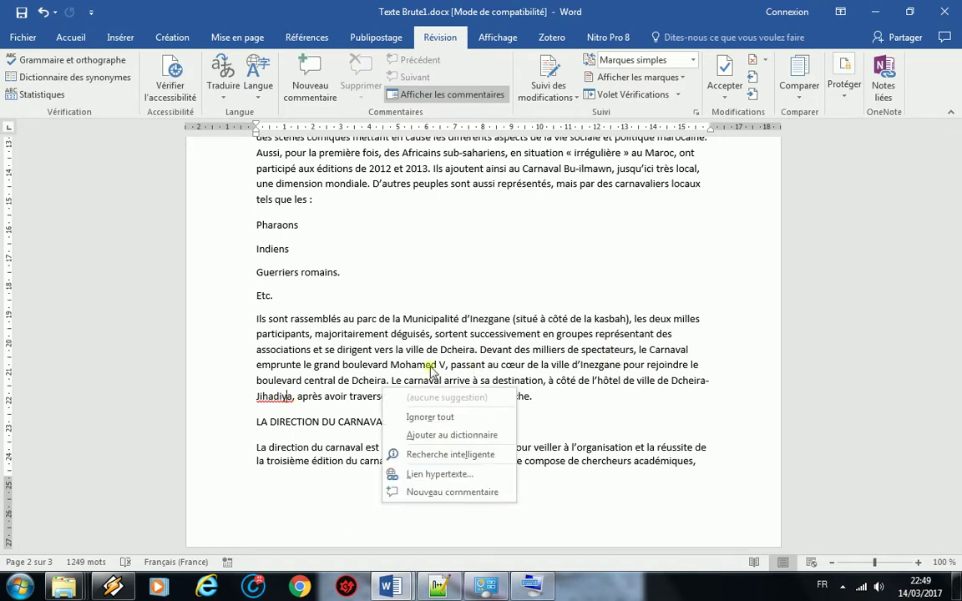
{"action": "left_click", "coordinate": [436, 420]}
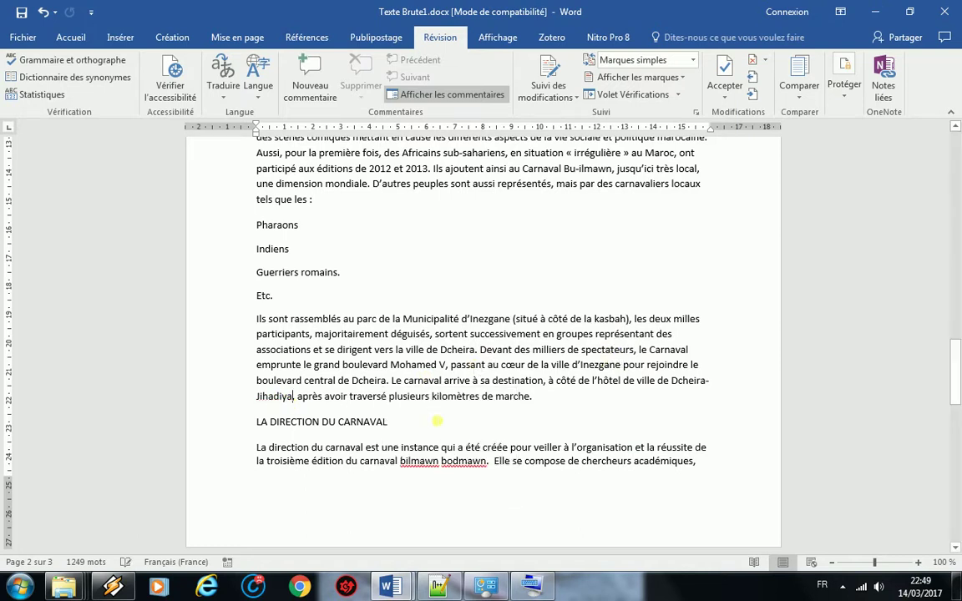
Ignore all spelling errors for "bilmawn" and "bodmawn" in the paragraph under "LA DIRECTION DU CARNAVAL".
{"action": "right_click", "coordinate": [421, 460]}
{"action": "left_click", "coordinate": [489, 382]}
{"action": "right_click", "coordinate": [467, 461]}
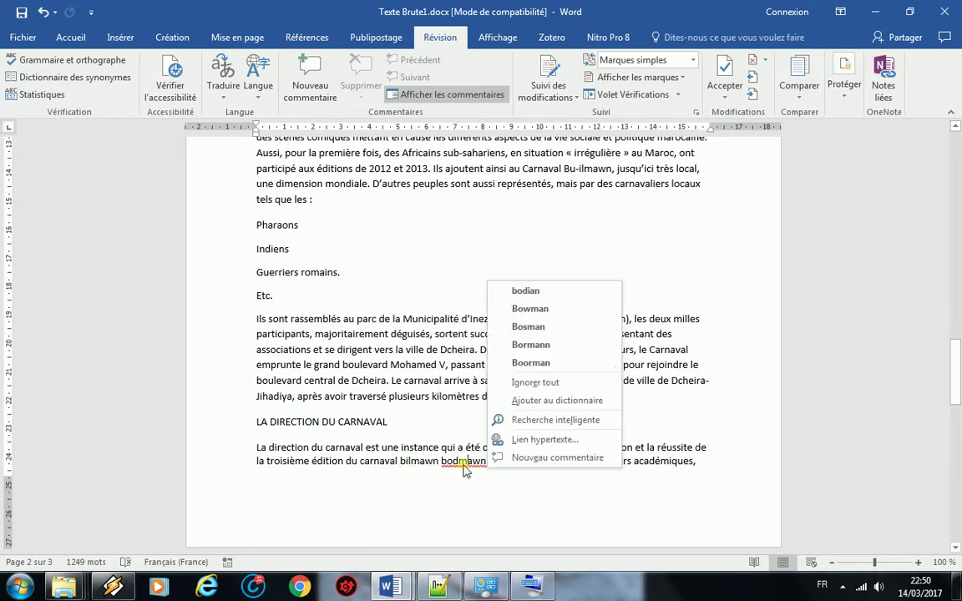
{"action": "left_click", "coordinate": [513, 380]}
{"action": "scroll", "coordinate": [474, 353], "scroll_direction": "down", "scroll_amount": 5}
{"action": "scroll", "coordinate": [473, 353], "scroll_direction": "down", "scroll_amount": 3}
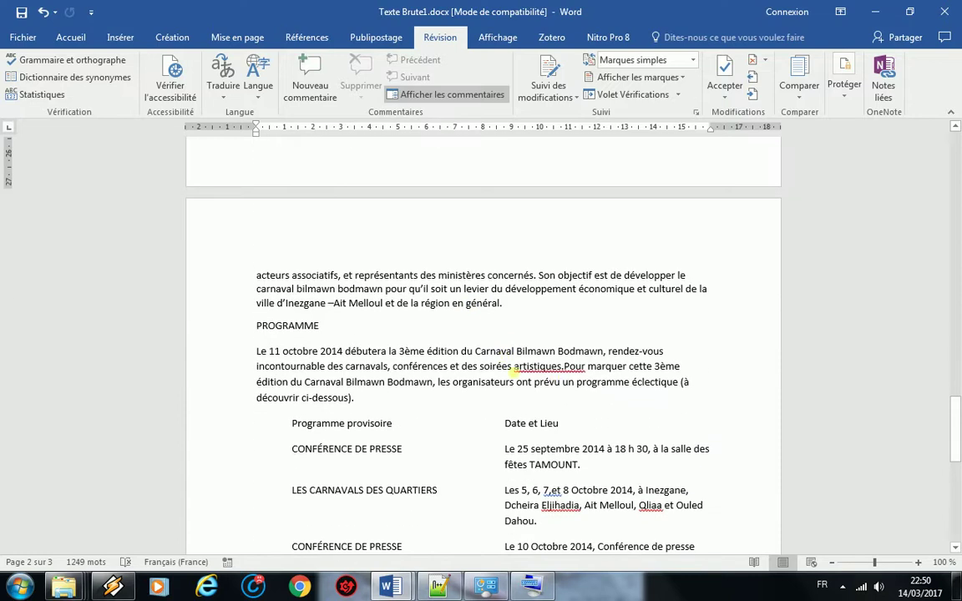
Accept the spacing corrections "artistiques. Pour" in the paragraph under "PROGRAMME" and "7, et" in the dates for "LES CARNAVALS DES QUARTIERS".
{"action": "right_click", "coordinate": [553, 372]}
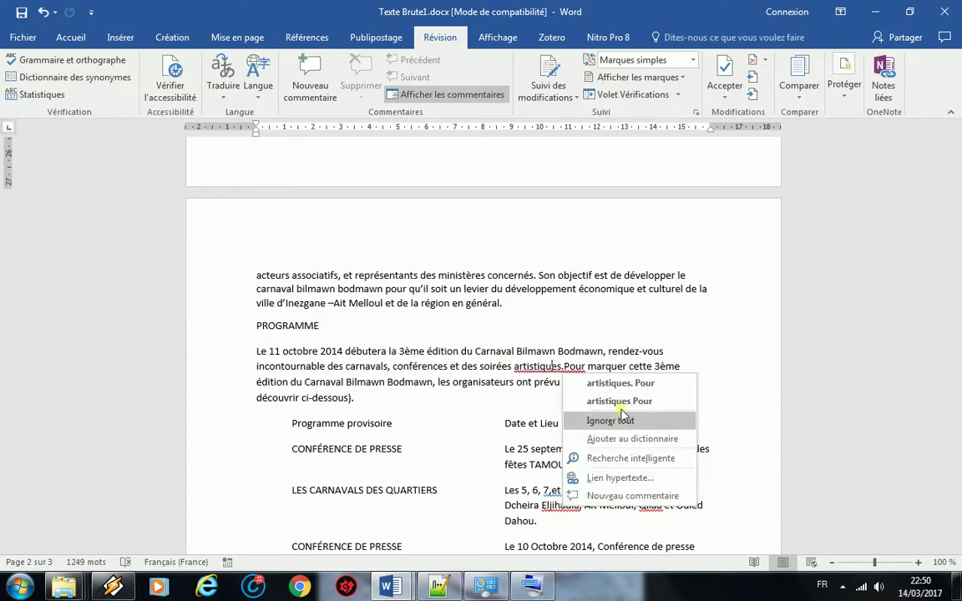
{"action": "left_click", "coordinate": [621, 384]}
{"action": "scroll", "coordinate": [543, 326], "scroll_direction": "down", "scroll_amount": 4}
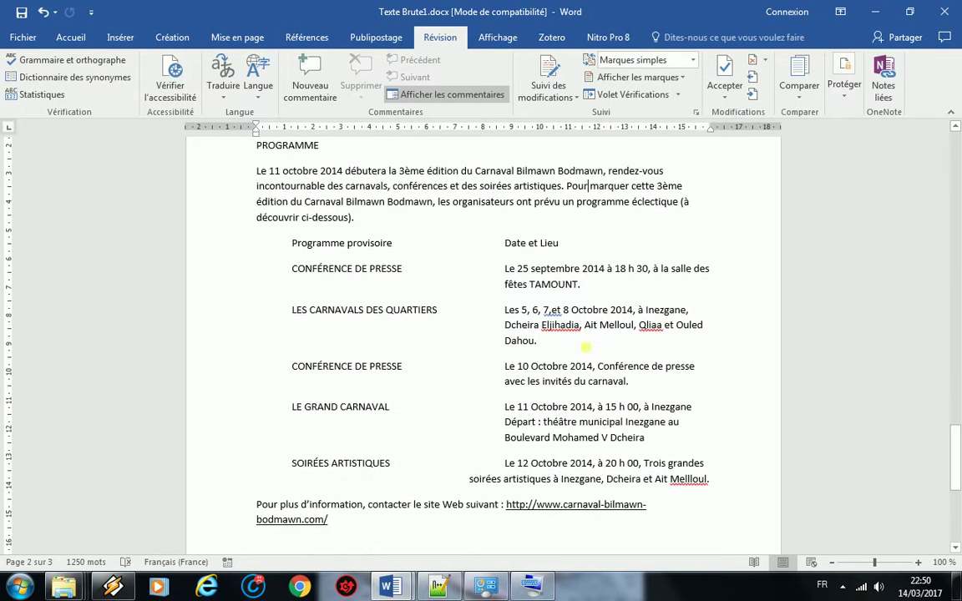
{"action": "right_click", "coordinate": [549, 309]}
{"action": "left_click", "coordinate": [562, 325]}
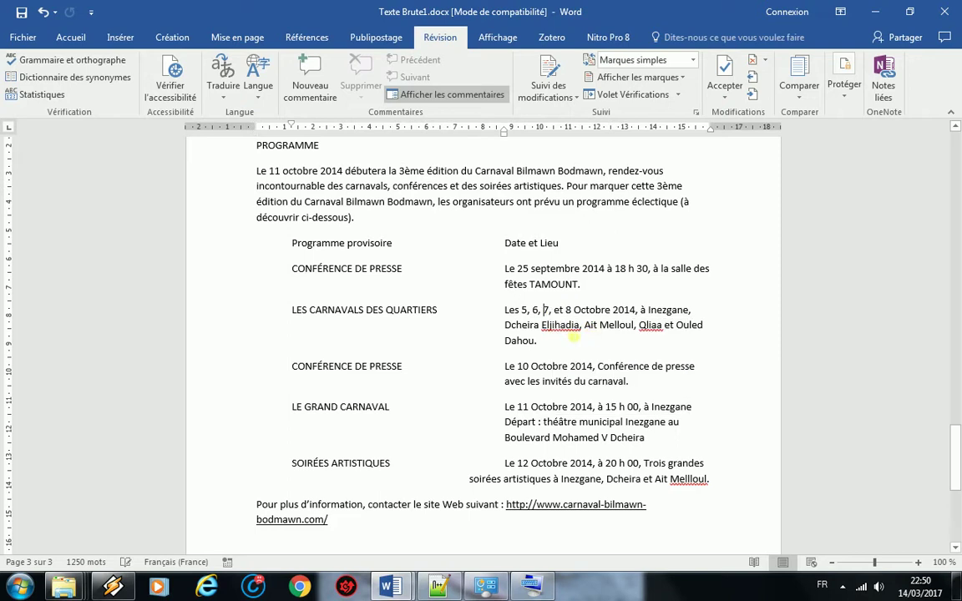
Ignore all spelling errors for "Eljihadia", "Qliaa" and "Mellloul" in the programme's date and place entries.
{"action": "right_click", "coordinate": [567, 330]}
{"action": "left_click", "coordinate": [618, 360]}
{"action": "right_click", "coordinate": [651, 328]}
{"action": "left_click", "coordinate": [716, 434]}
{"action": "right_click", "coordinate": [682, 479]}
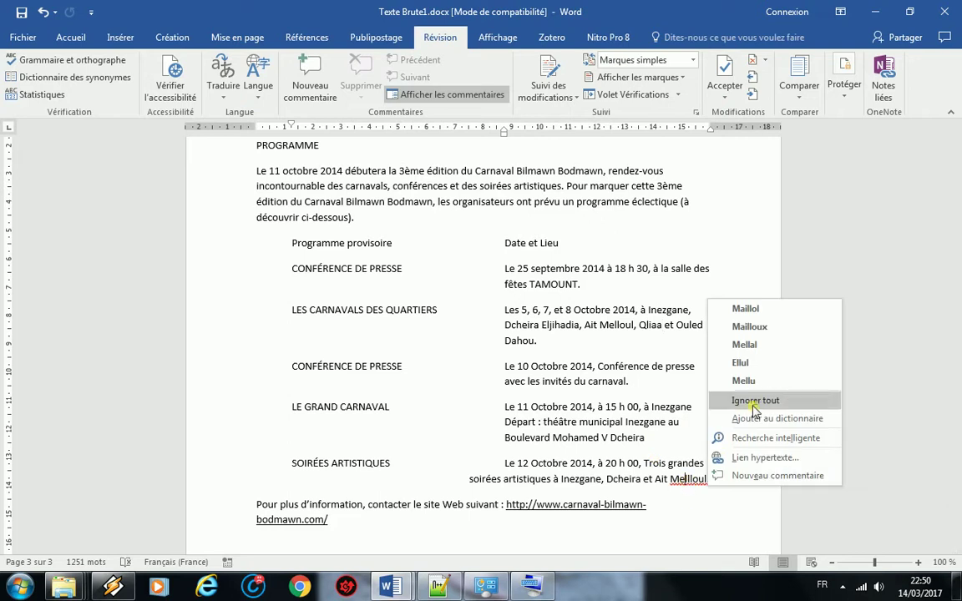
{"action": "left_click", "coordinate": [693, 366]}
Review the text from the title through "LA DIRECTION DU CARNAVAL" for remaining spelling and grammar marks, and return to the opening paragraph.
{"action": "left_click_drag", "start_coordinate": [952, 472], "coordinate": [944, 151]}
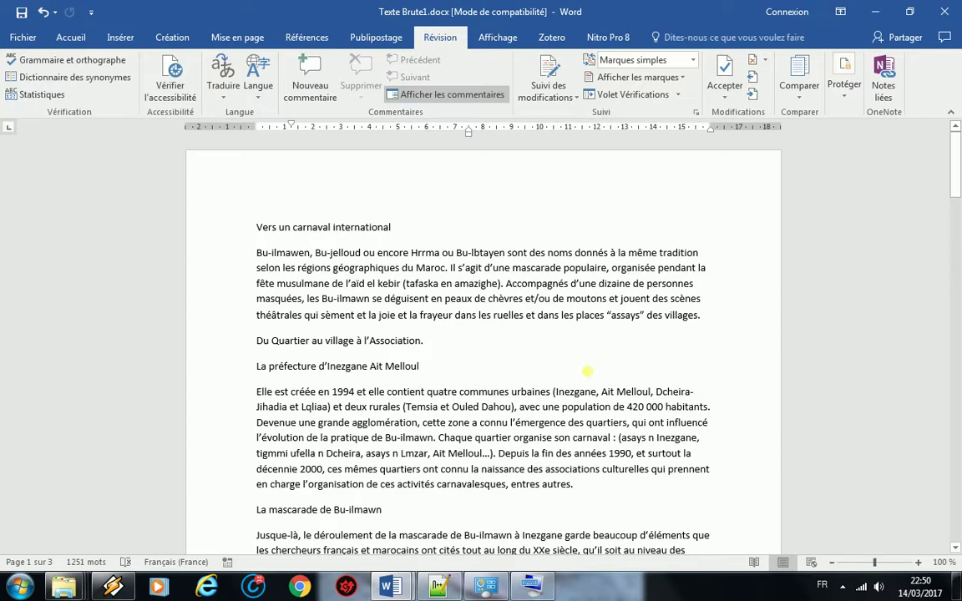
{"action": "scroll", "coordinate": [397, 394], "scroll_direction": "down", "scroll_amount": 3}
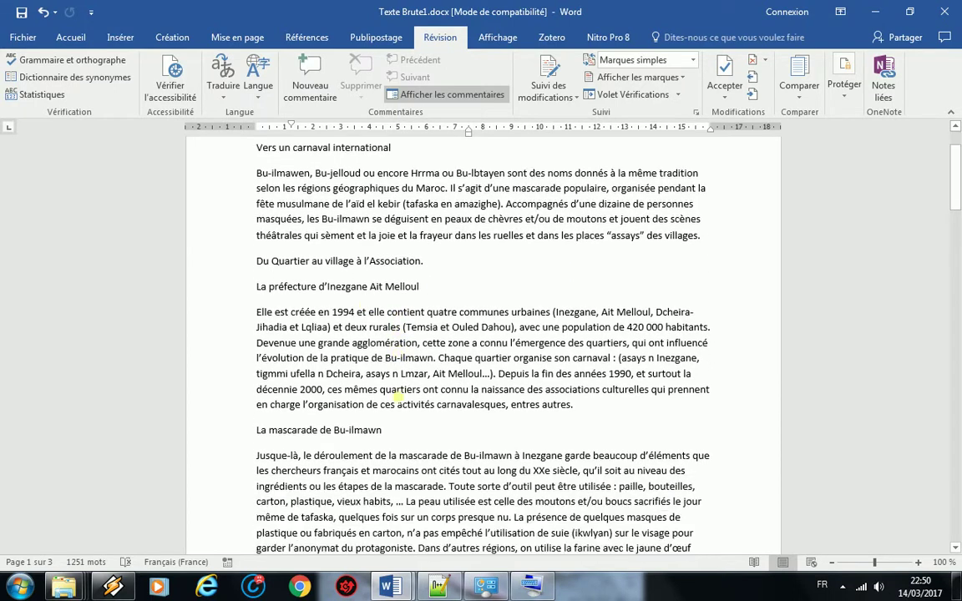
{"action": "scroll", "coordinate": [374, 401], "scroll_direction": "down", "scroll_amount": 2}
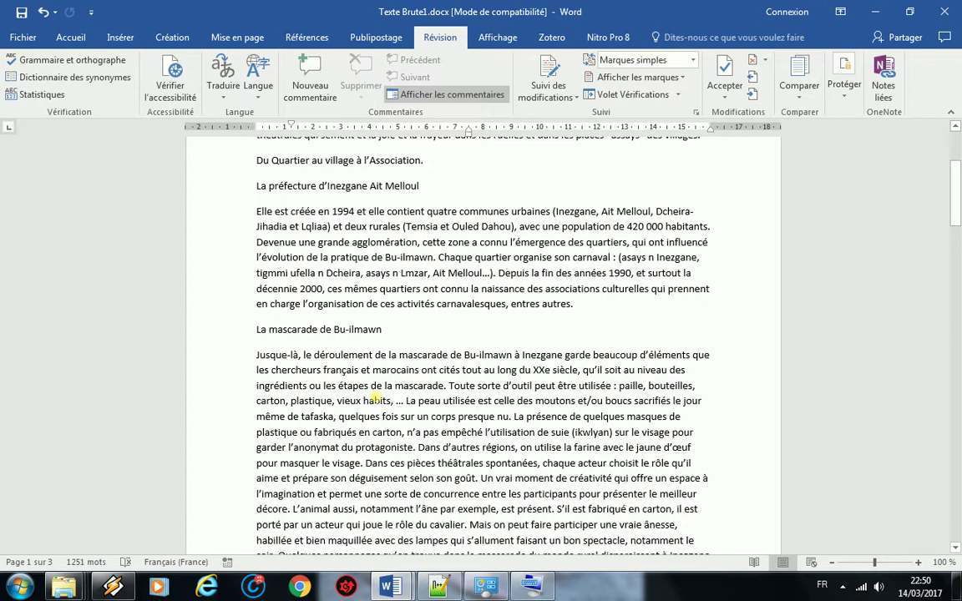
{"action": "scroll", "coordinate": [367, 399], "scroll_direction": "down", "scroll_amount": 3}
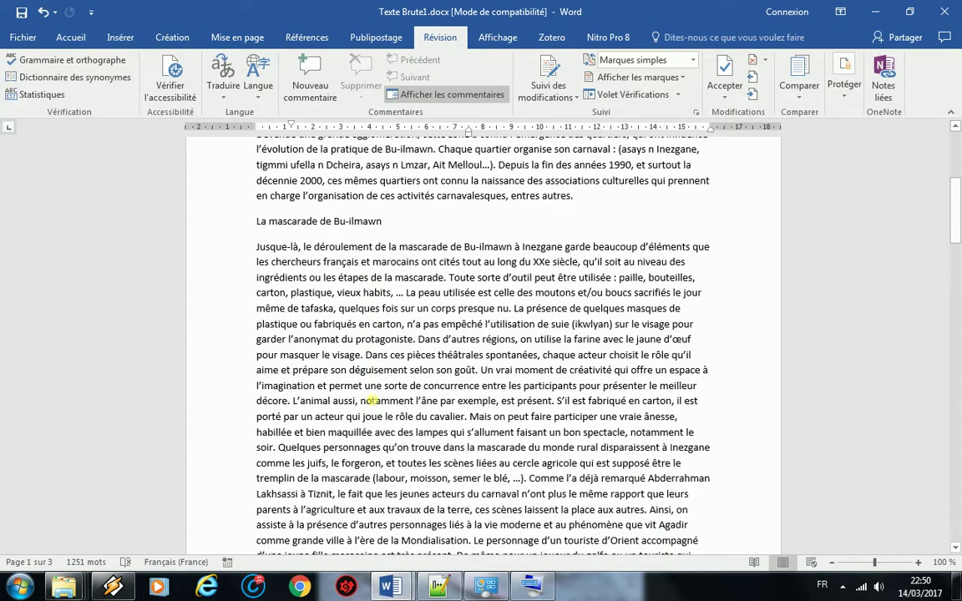
{"action": "scroll", "coordinate": [317, 364], "scroll_direction": "down", "scroll_amount": 2}
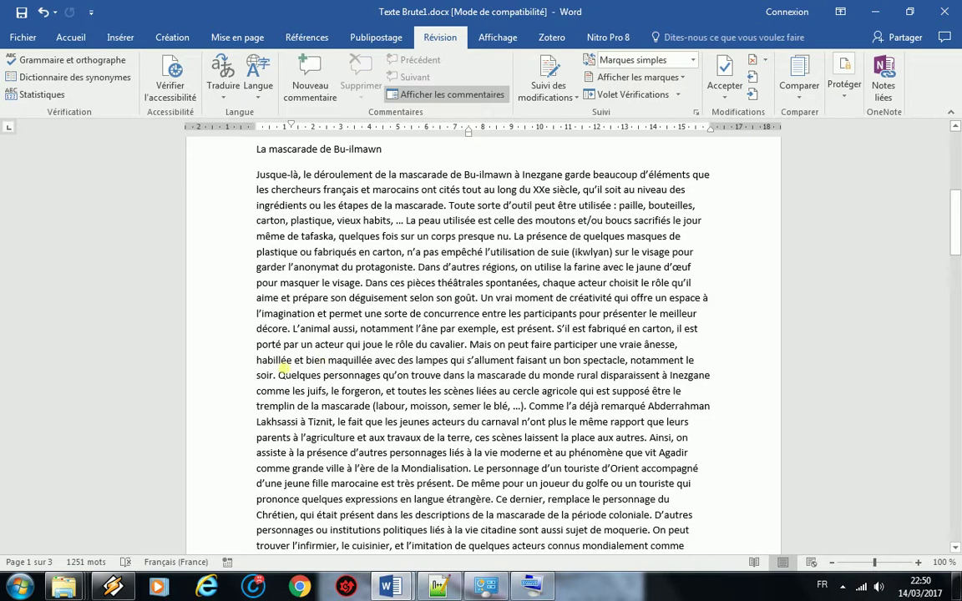
{"action": "scroll", "coordinate": [281, 364], "scroll_direction": "down", "scroll_amount": 2}
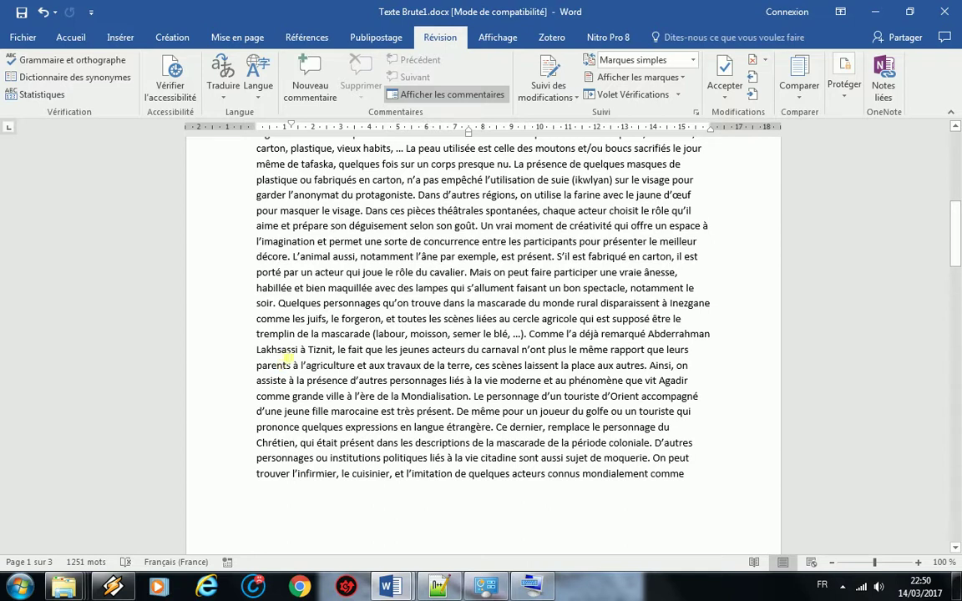
{"action": "scroll", "coordinate": [242, 337], "scroll_direction": "down", "scroll_amount": 5}
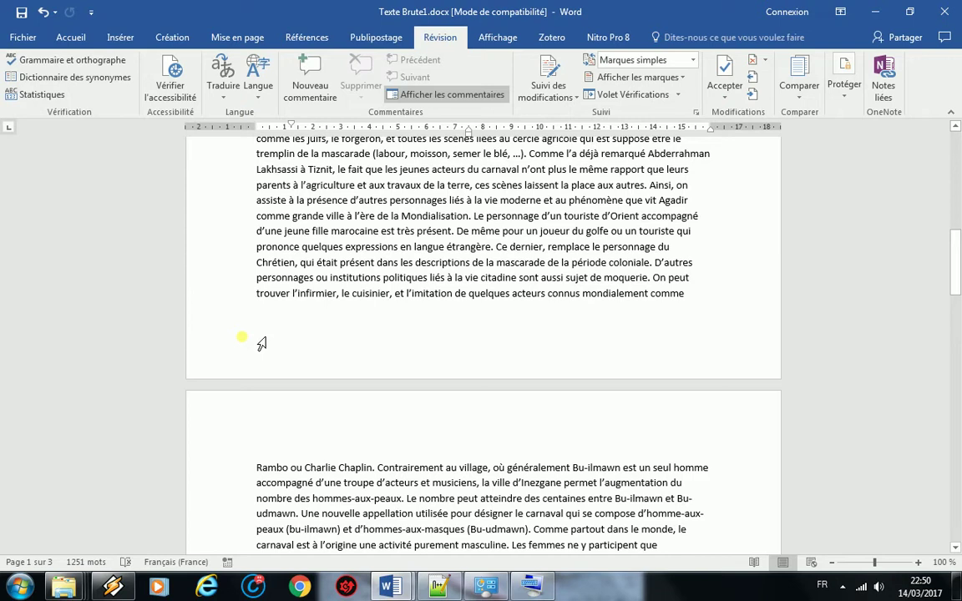
{"action": "scroll", "coordinate": [261, 343], "scroll_direction": "down", "scroll_amount": 3}
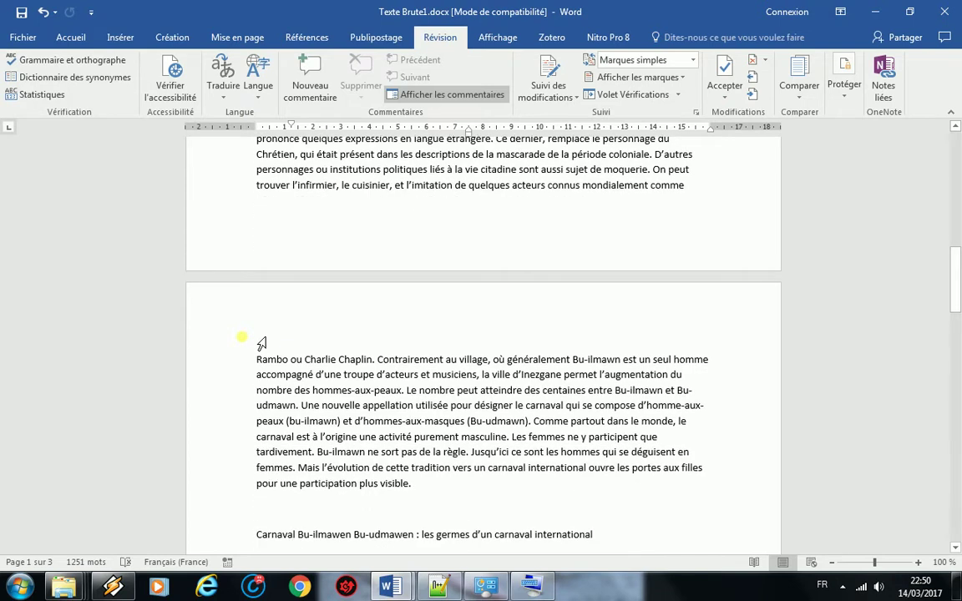
{"action": "scroll", "coordinate": [261, 343], "scroll_direction": "down", "scroll_amount": 5}
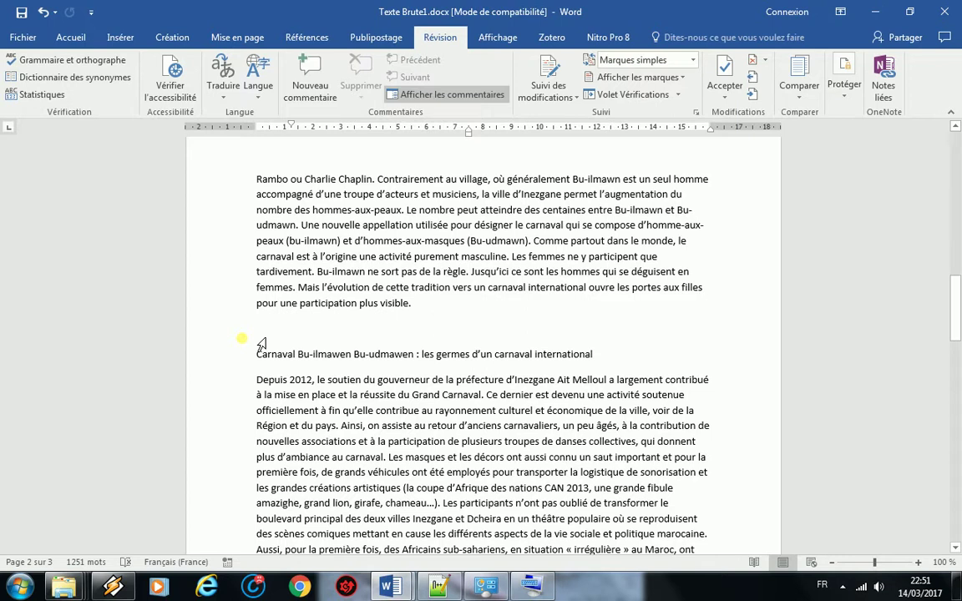
{"action": "scroll", "coordinate": [262, 343], "scroll_direction": "down", "scroll_amount": 2}
{"action": "scroll", "coordinate": [262, 344], "scroll_direction": "down", "scroll_amount": 2}
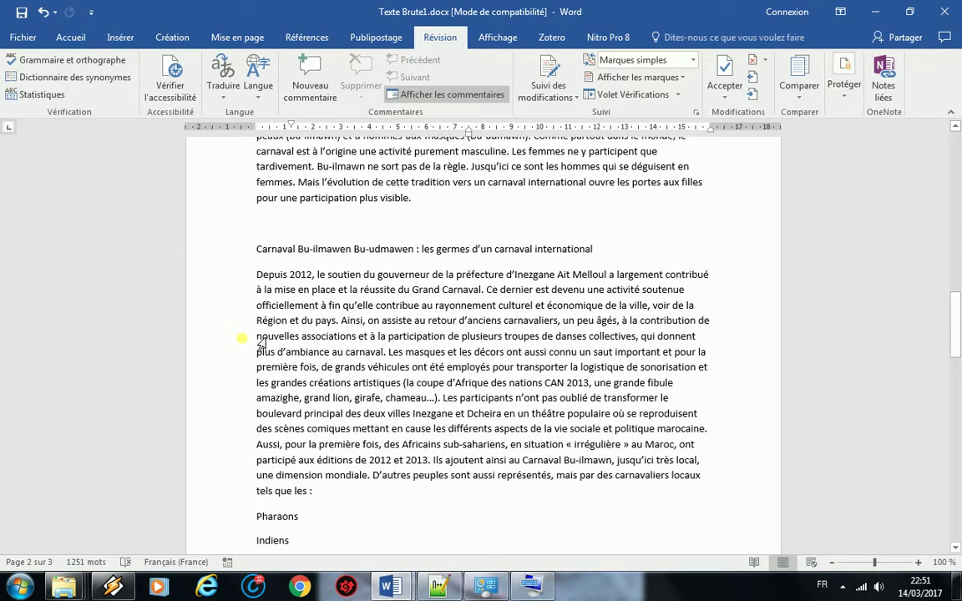
{"action": "scroll", "coordinate": [261, 343], "scroll_direction": "down", "scroll_amount": 4}
{"action": "scroll", "coordinate": [261, 343], "scroll_direction": "down", "scroll_amount": 6}
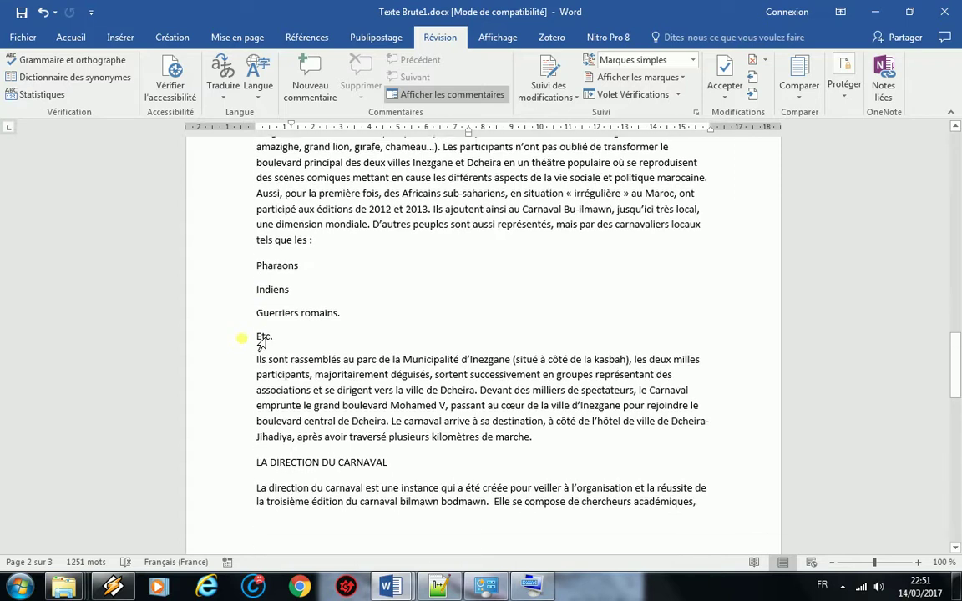
{"action": "scroll", "coordinate": [261, 343], "scroll_direction": "down", "scroll_amount": 2}
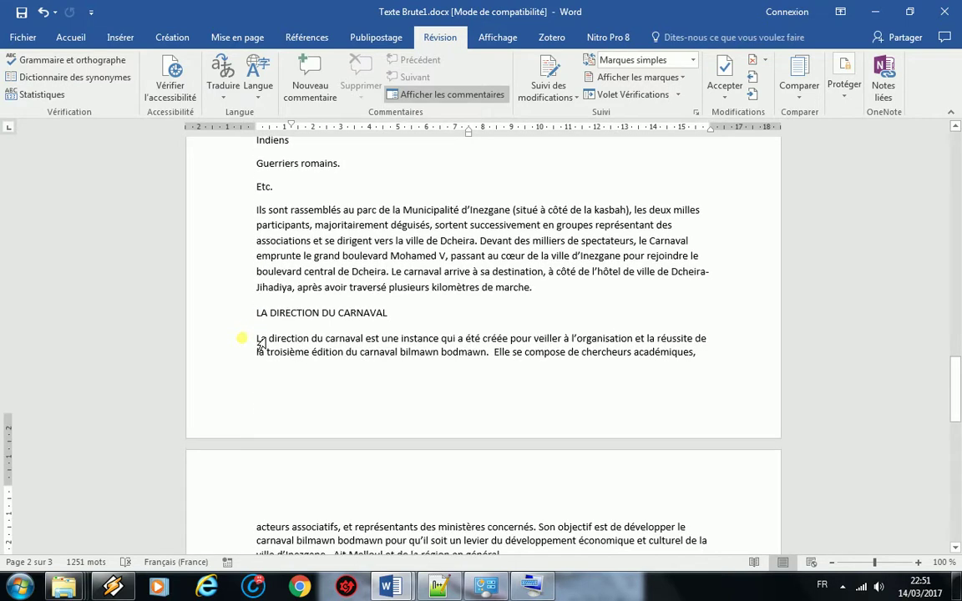
{"action": "left_click_drag", "start_coordinate": [956, 403], "coordinate": [960, 161]}
{"action": "left_click", "coordinate": [444, 316]}
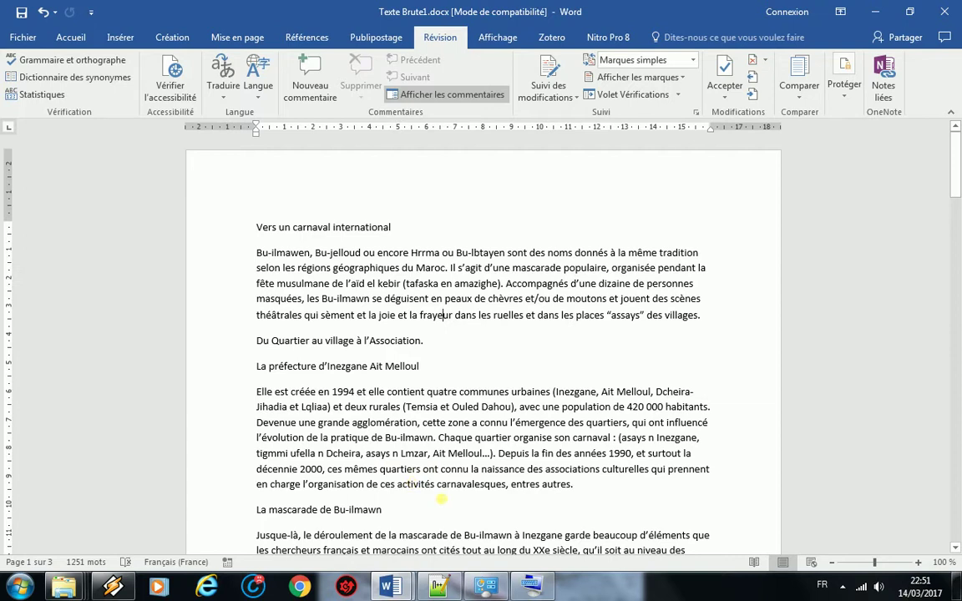
{"action": "left_click", "coordinate": [842, 586]}
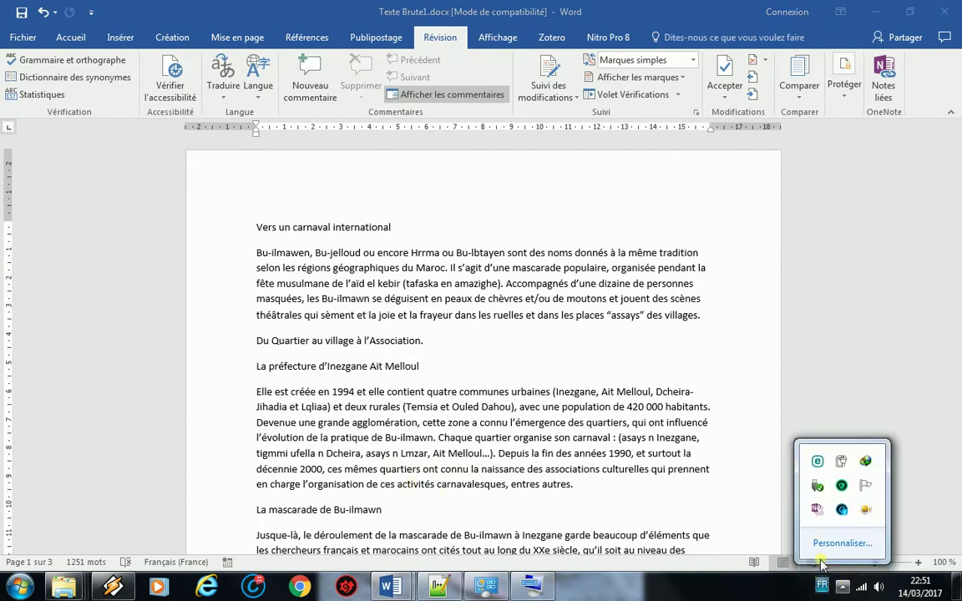